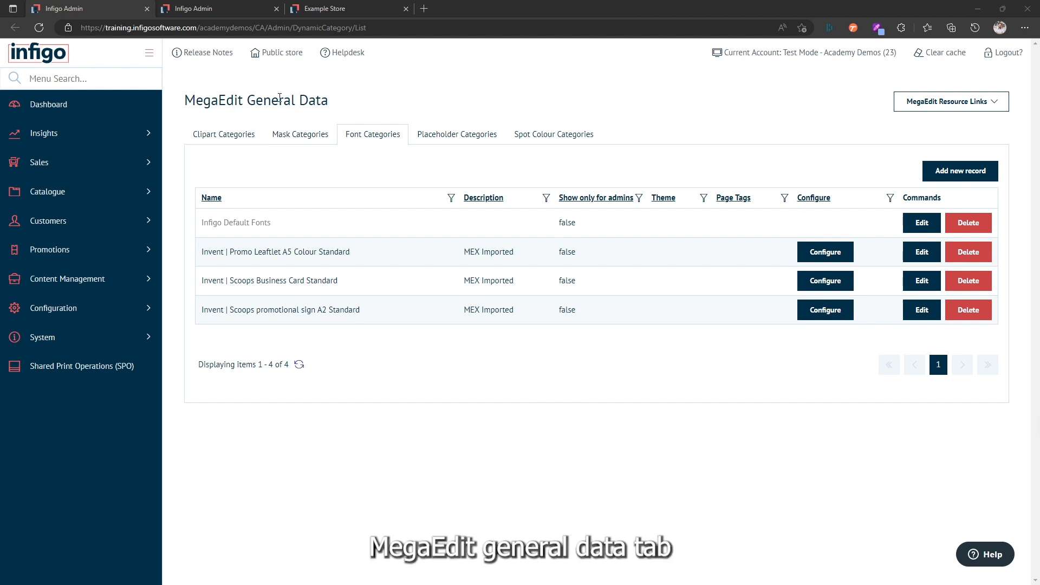
Step: Open MegaEdit General Data from the catalogue's product types and locate the Infigo Default Fonts category
{"action": "left_click", "coordinate": [39, 197]}
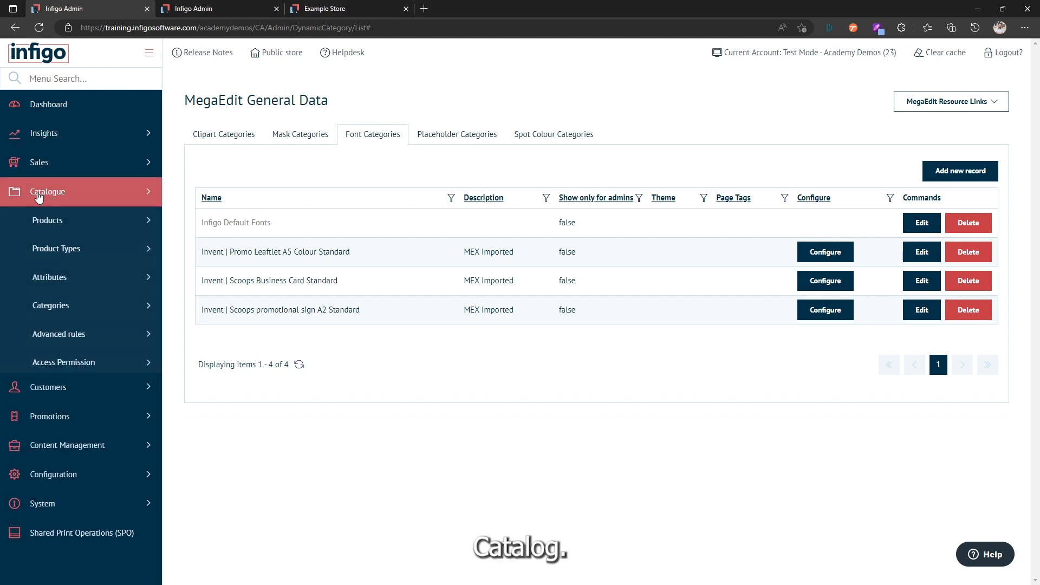
{"action": "left_click", "coordinate": [39, 250]}
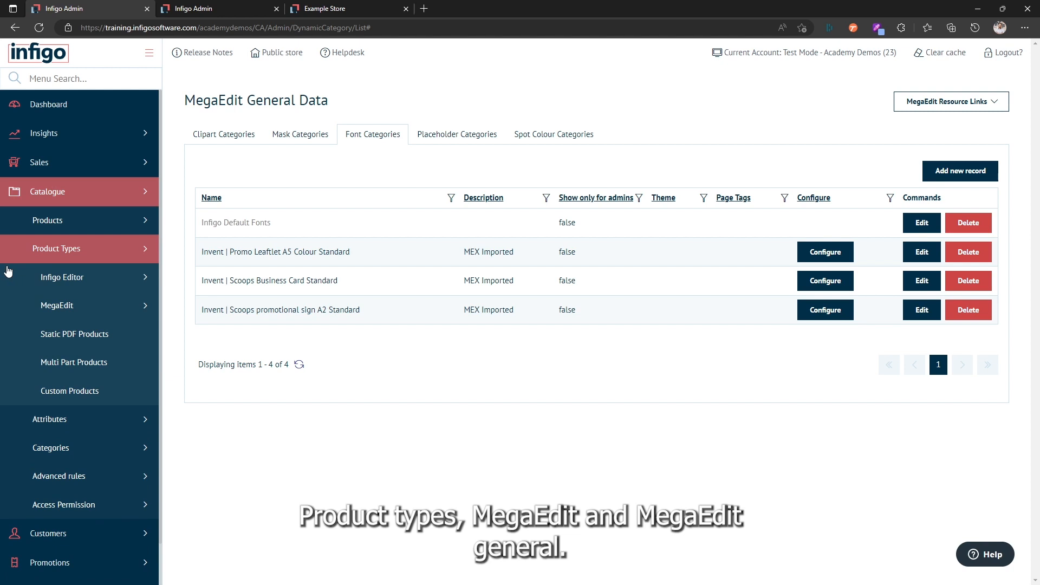
{"action": "left_click", "coordinate": [54, 305]}
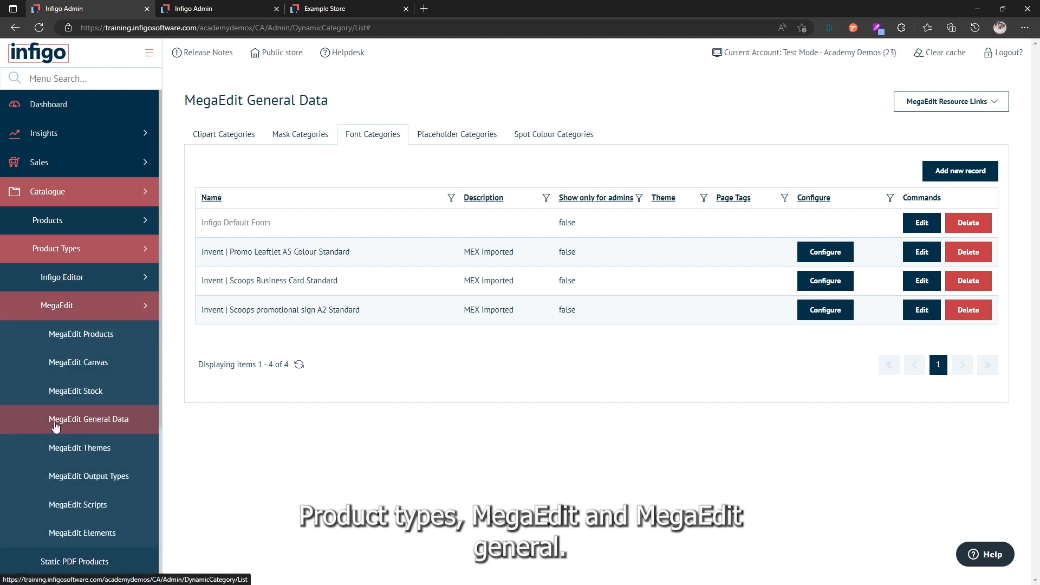
{"action": "left_click", "coordinate": [101, 425]}
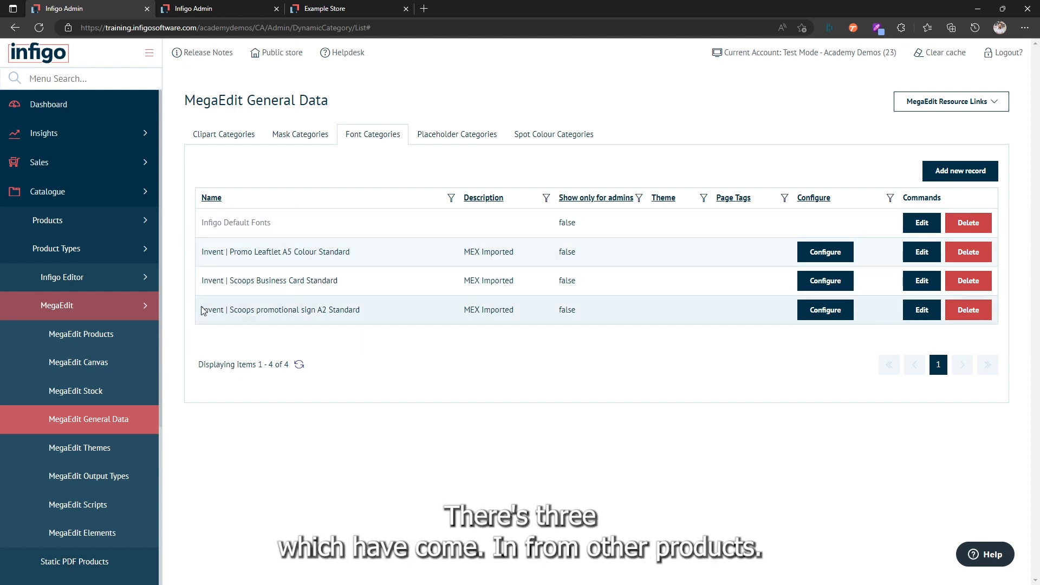
{"action": "left_click_drag", "start_coordinate": [200, 223], "coordinate": [286, 230]}
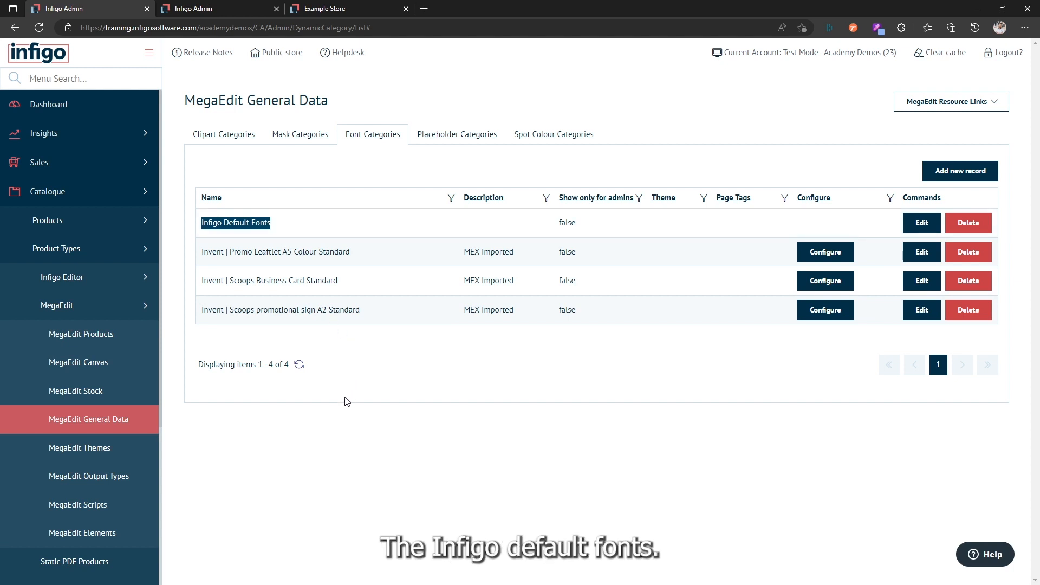
{"action": "left_click", "coordinate": [376, 430]}
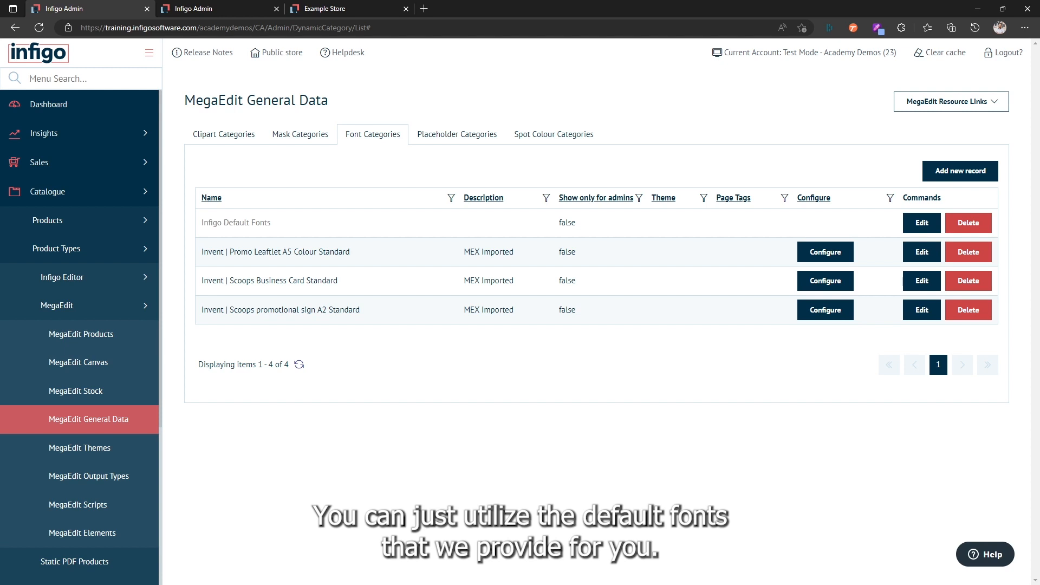
Step: Switch to the Example Store editor and check which fonts are offered for the name text on the business card
{"action": "left_click", "coordinate": [336, 9]}
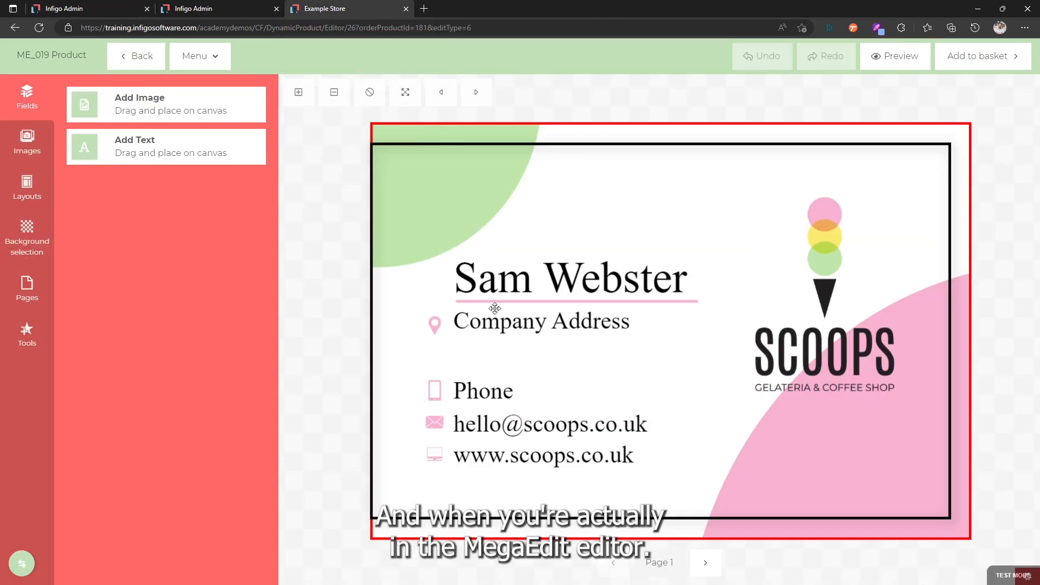
{"action": "left_click", "coordinate": [501, 279]}
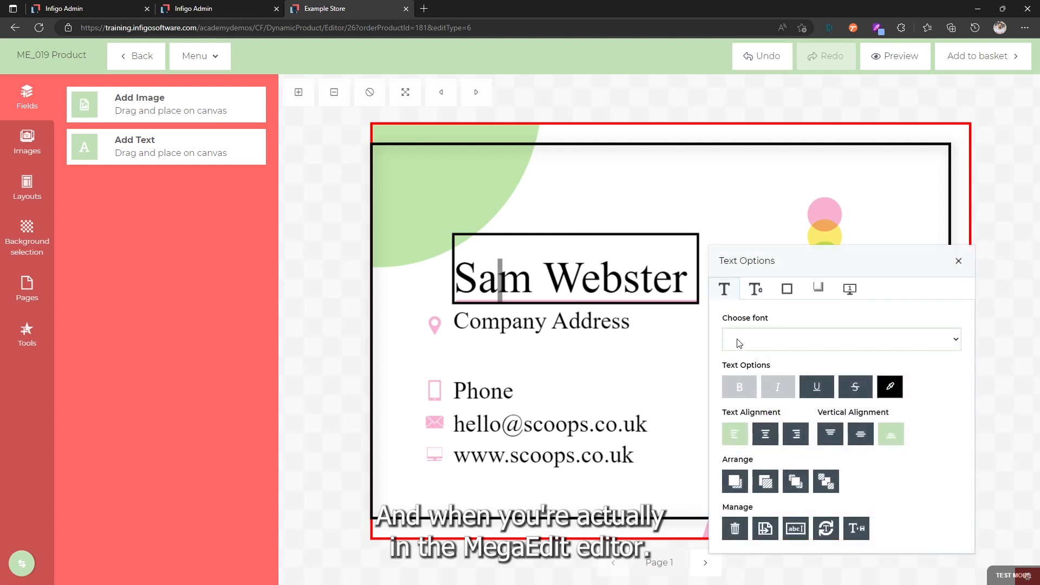
{"action": "left_click", "coordinate": [739, 343]}
{"action": "left_click", "coordinate": [750, 244]}
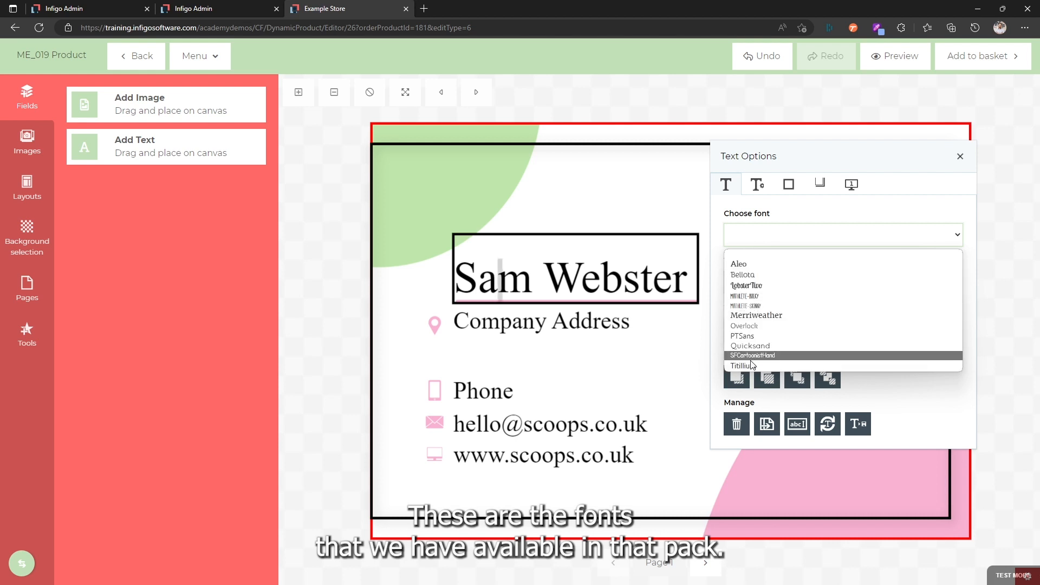
{"action": "key", "text": "Escape"}
Step: Back in Infigo Admin, add a font category named Roboto with the description Roboto and open its configuration
{"action": "left_click", "coordinate": [108, 8]}
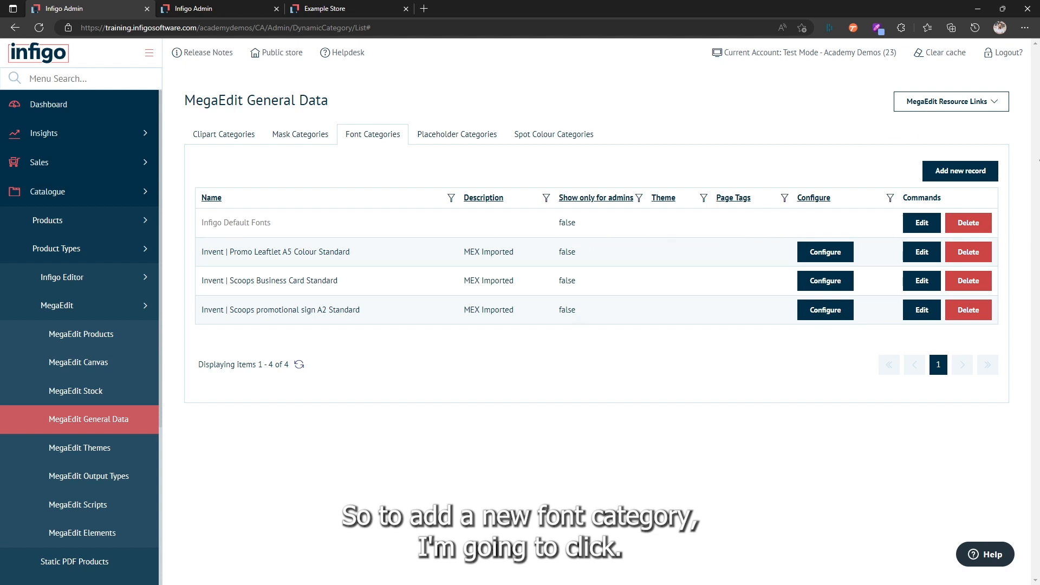
{"action": "left_click", "coordinate": [935, 172]}
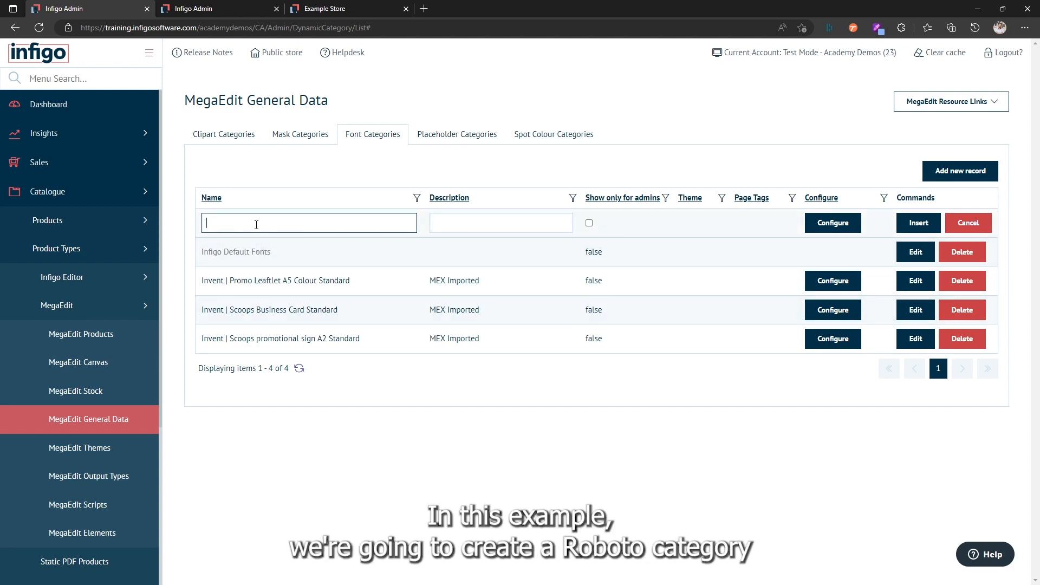
{"action": "type", "text": "boto"}
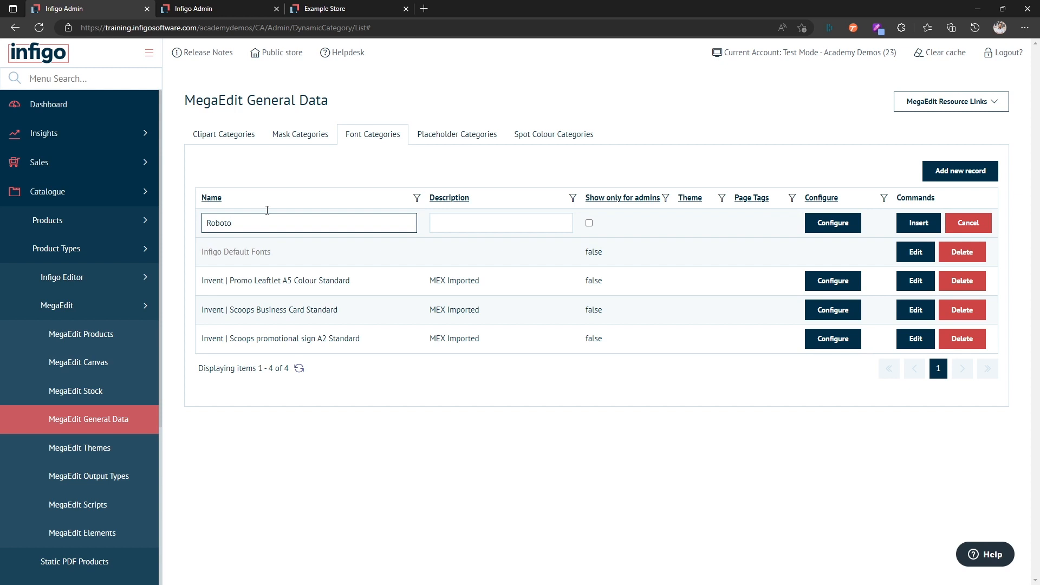
{"action": "left_click", "coordinate": [437, 227]}
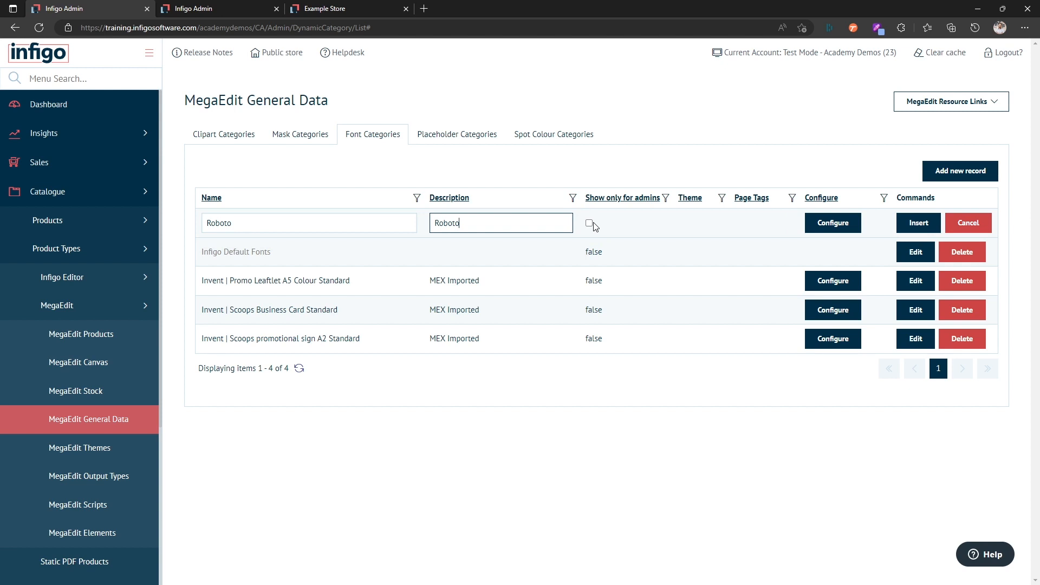
{"action": "left_click", "coordinate": [915, 227]}
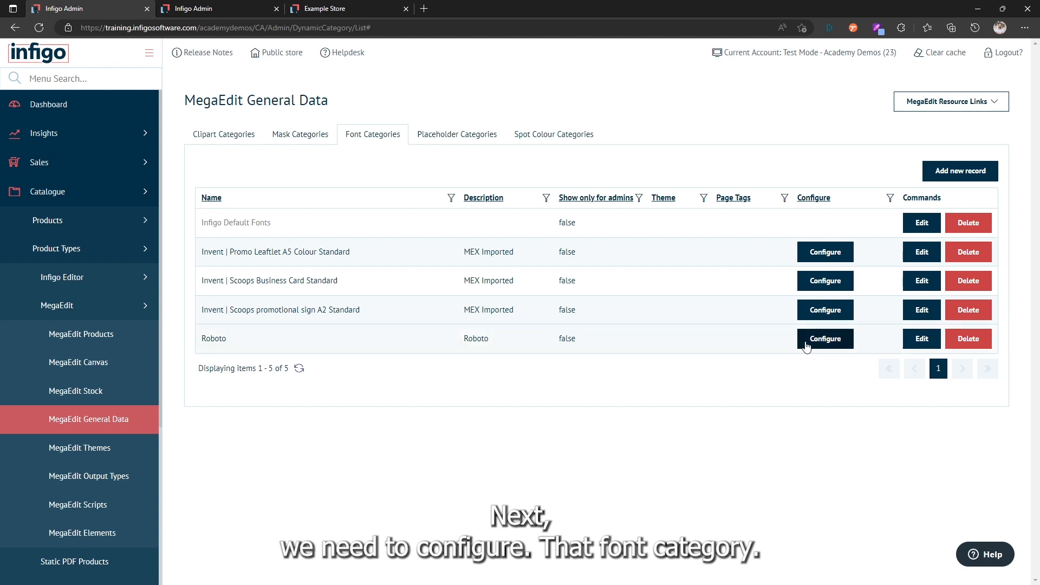
{"action": "left_click_drag", "start_coordinate": [196, 339], "coordinate": [829, 347]}
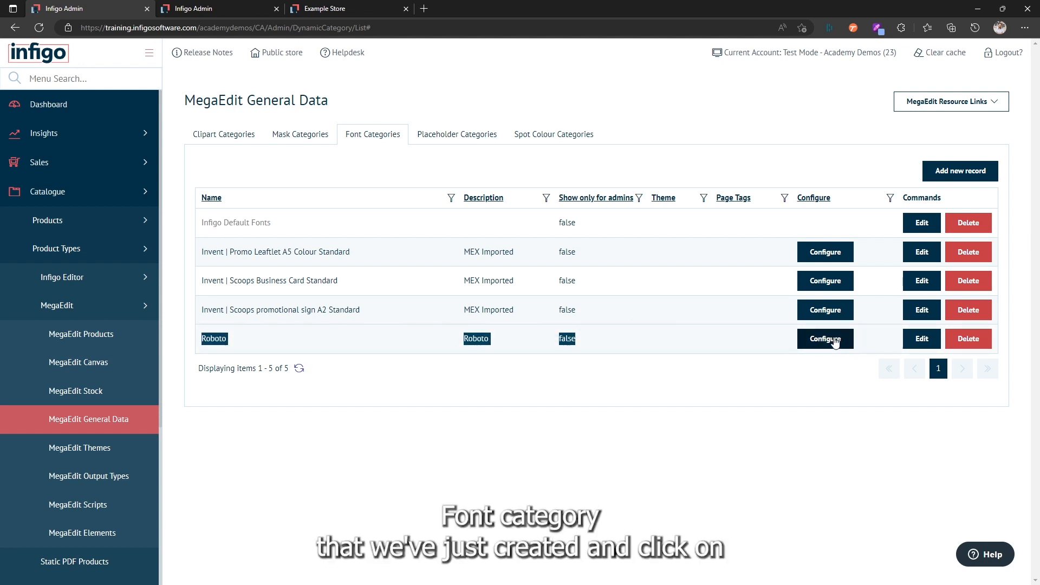
{"action": "left_click", "coordinate": [824, 342]}
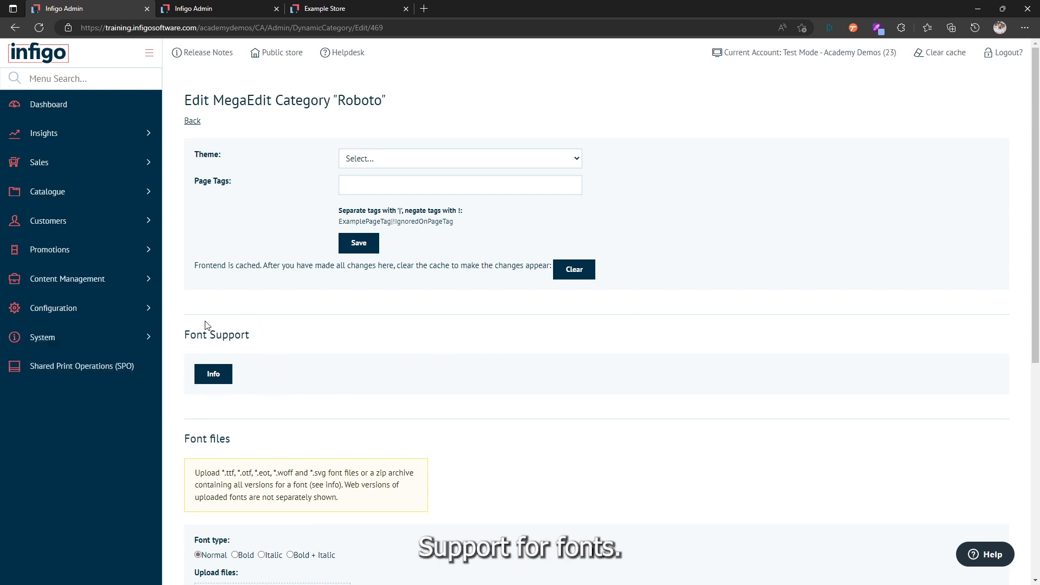
Step: Review the Font Support information on manual and automatic font installation, and collapse it again
{"action": "left_click", "coordinate": [206, 379]}
{"action": "scroll", "coordinate": [190, 406], "scroll_direction": "down", "scroll_amount": 5}
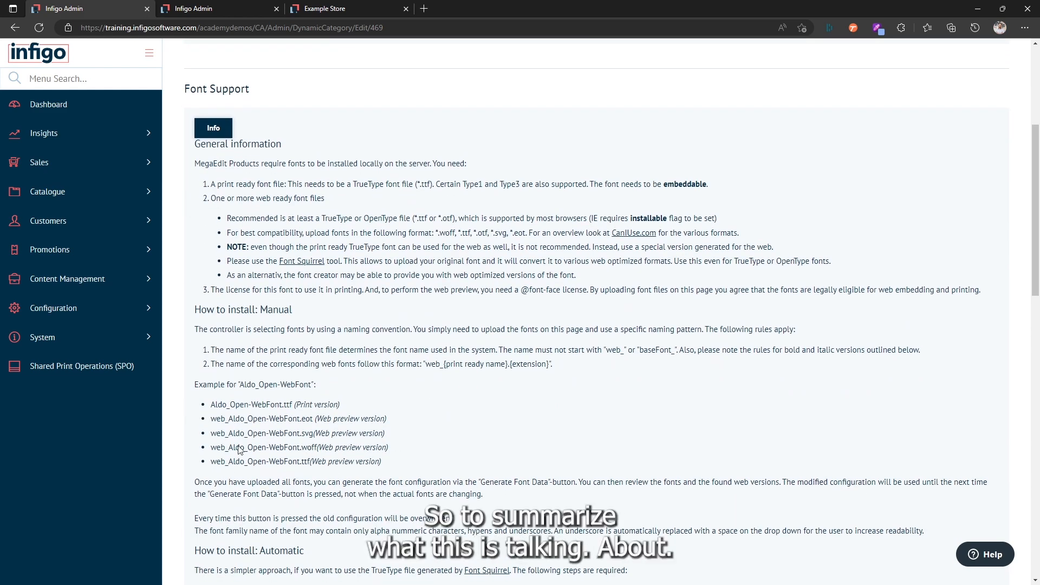
{"action": "scroll", "coordinate": [260, 444], "scroll_direction": "down", "scroll_amount": 3}
{"action": "scroll", "coordinate": [276, 437], "scroll_direction": "up", "scroll_amount": 1}
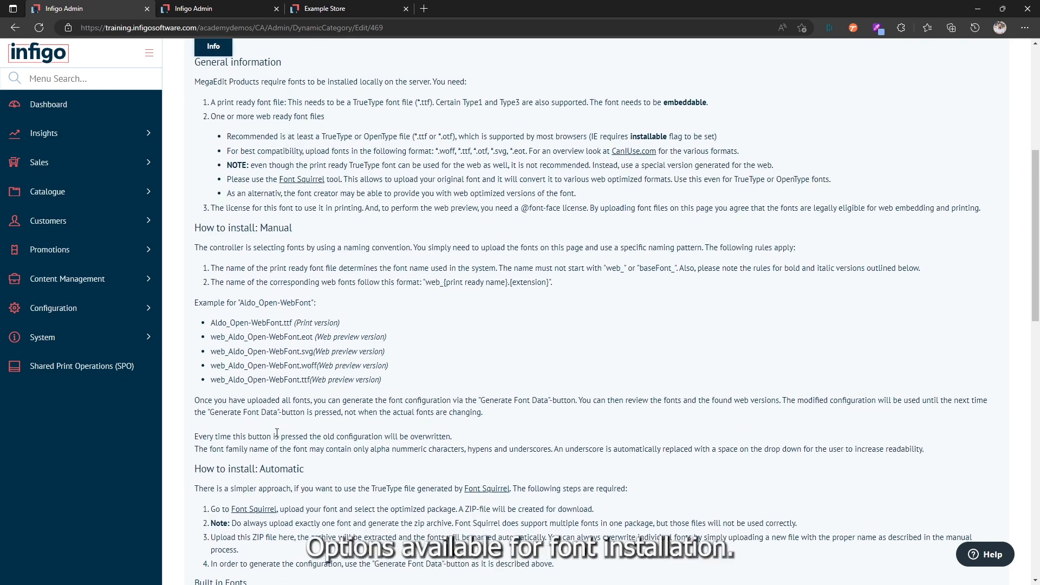
{"action": "left_click_drag", "start_coordinate": [237, 228], "coordinate": [297, 241]}
{"action": "left_click_drag", "start_coordinate": [241, 469], "coordinate": [320, 470]}
{"action": "left_click", "coordinate": [364, 479]}
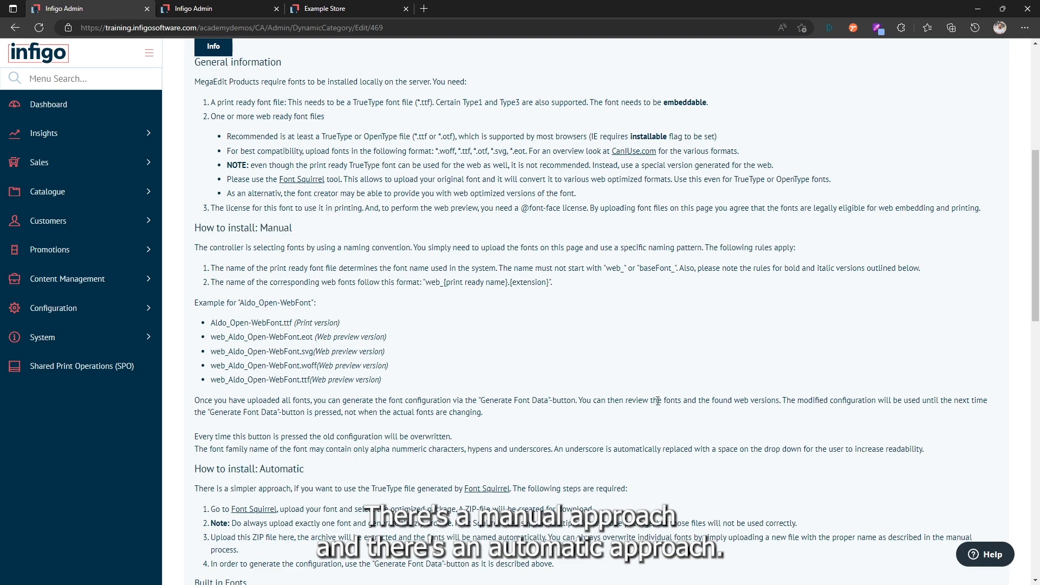
{"action": "scroll", "coordinate": [750, 337], "scroll_direction": "up", "scroll_amount": 3}
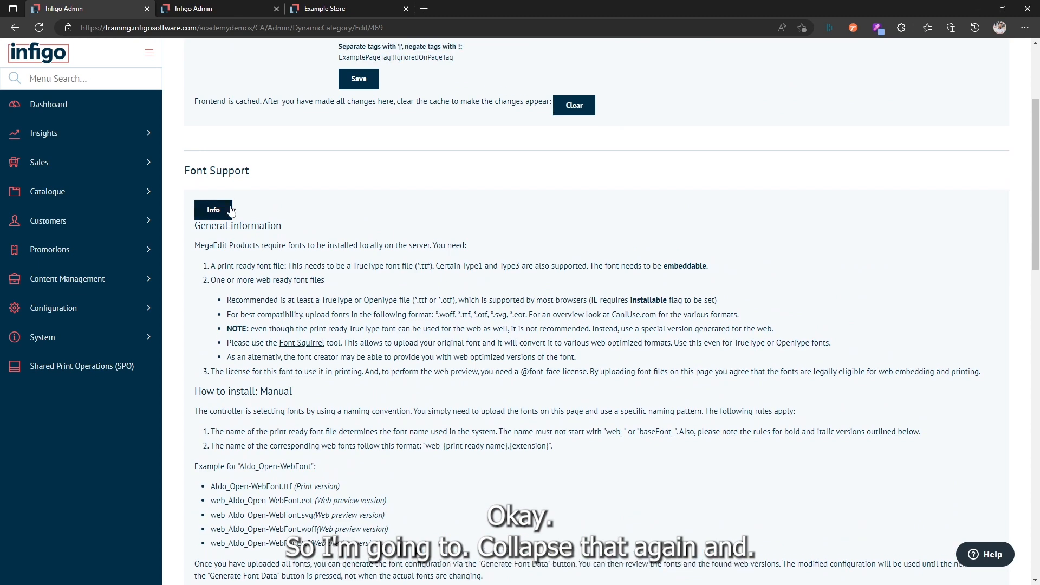
{"action": "left_click", "coordinate": [222, 210]}
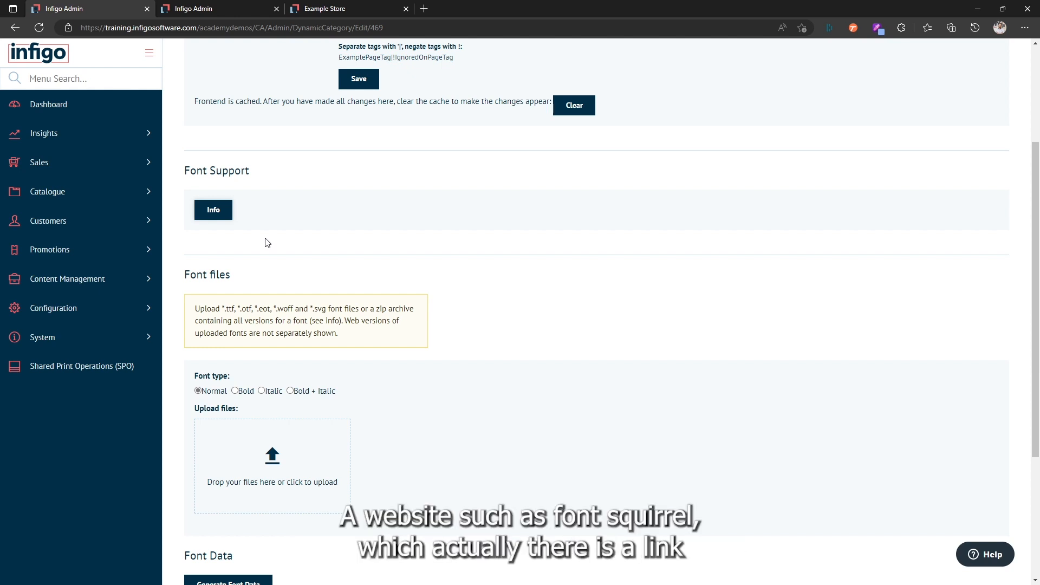
Step: Open the Font Squirrel Webfont Generator linked in the Font Support information and accept its privacy choices
{"action": "left_click", "coordinate": [216, 210]}
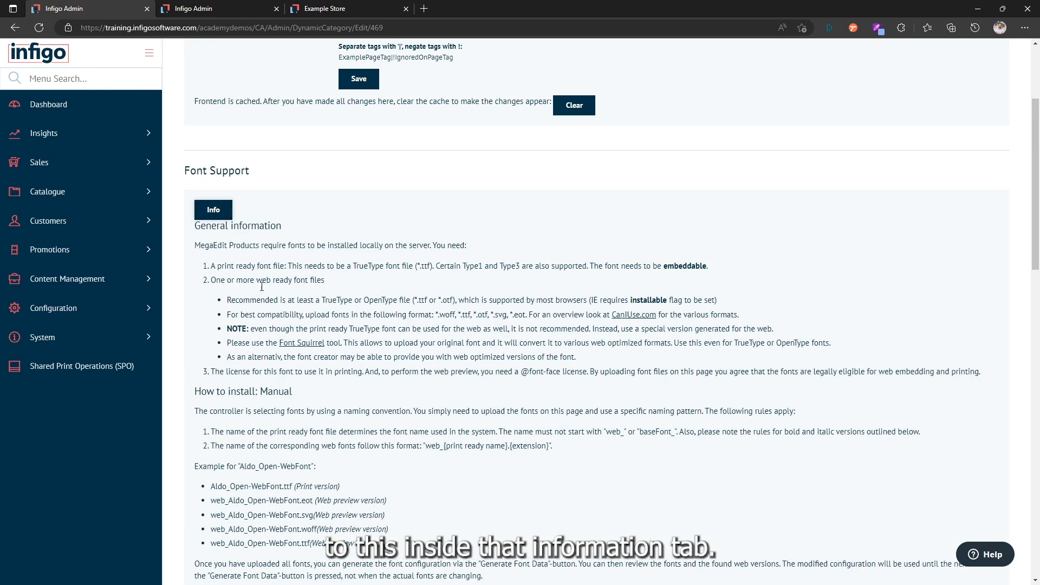
{"action": "left_click", "coordinate": [301, 344]}
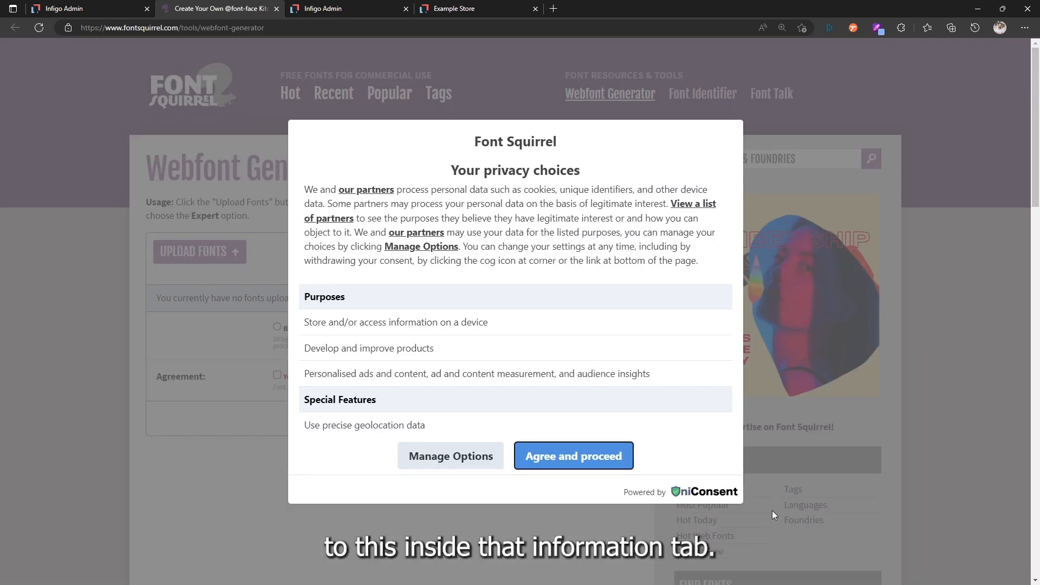
{"action": "left_click", "coordinate": [533, 461]}
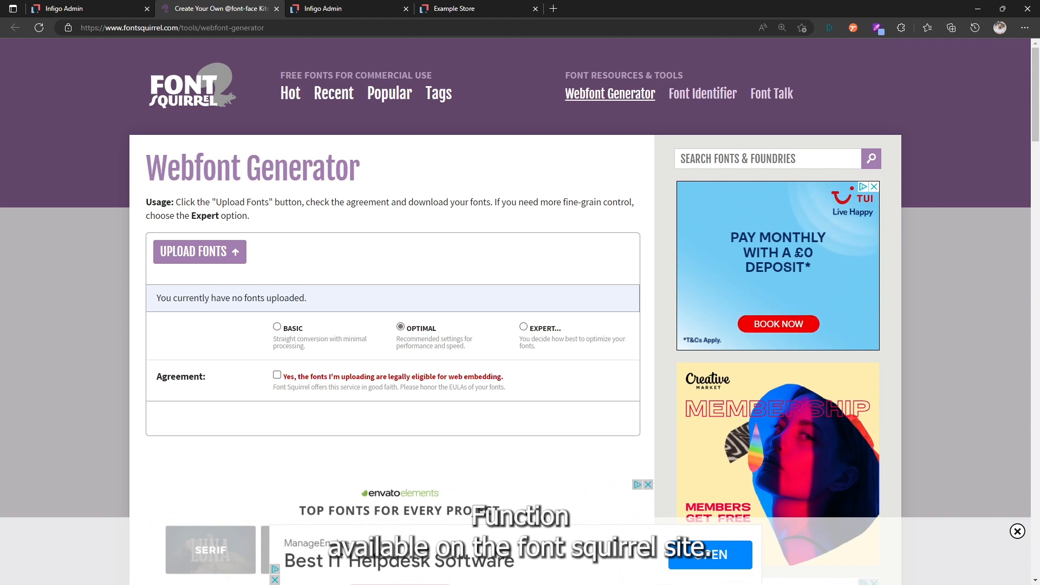
Step: Upload the Roboto-Regular font file from the Resource Pack\Fonts folder to the Webfont Generator
{"action": "left_click", "coordinate": [195, 253]}
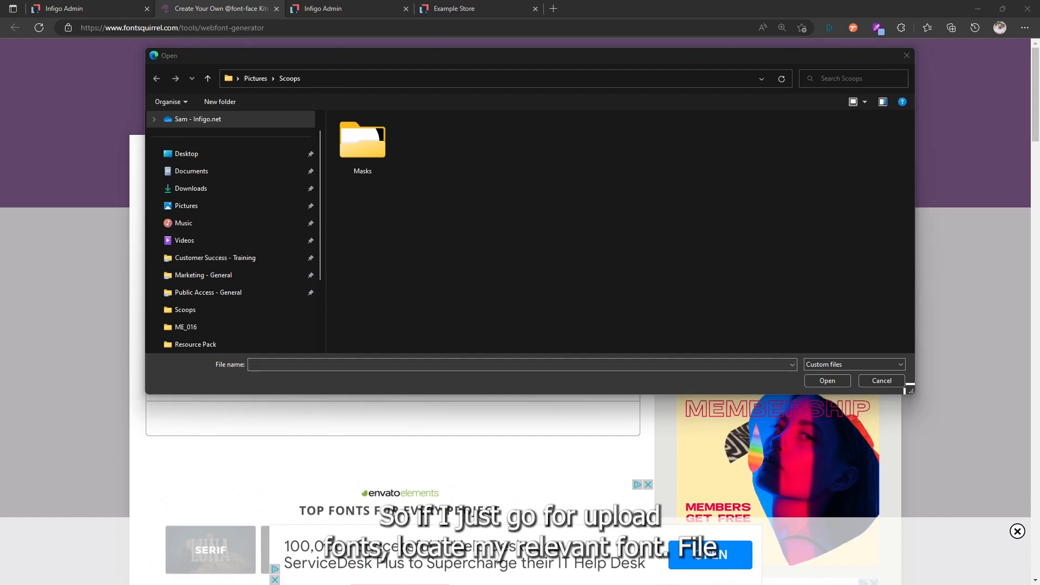
{"action": "left_click", "coordinate": [461, 81]}
{"action": "type", "text": "C:\\Users\\Sam.Webster\\Documents\\Resource Pack\\Fonts"}
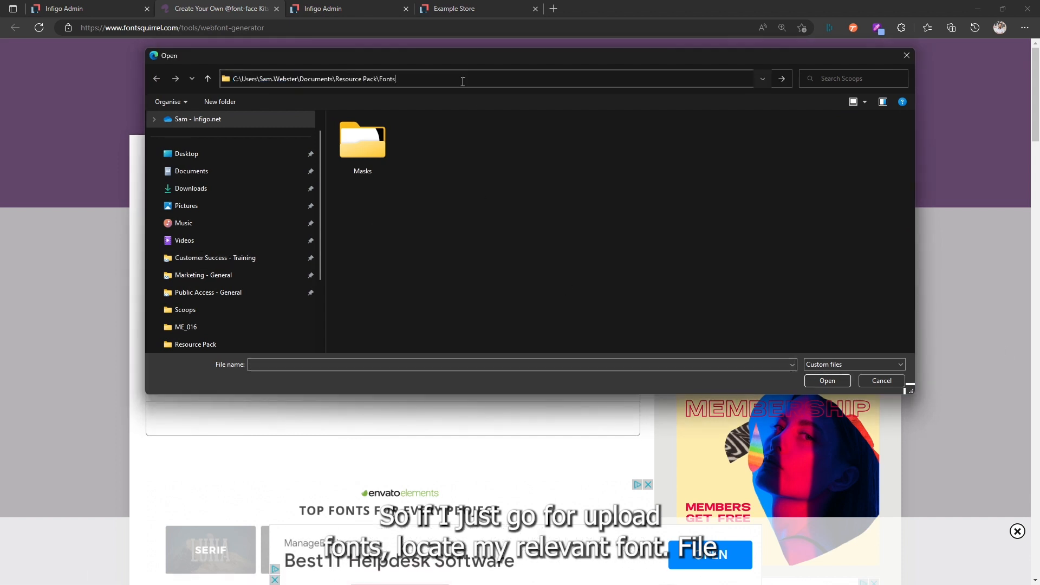
{"action": "key", "text": "Return"}
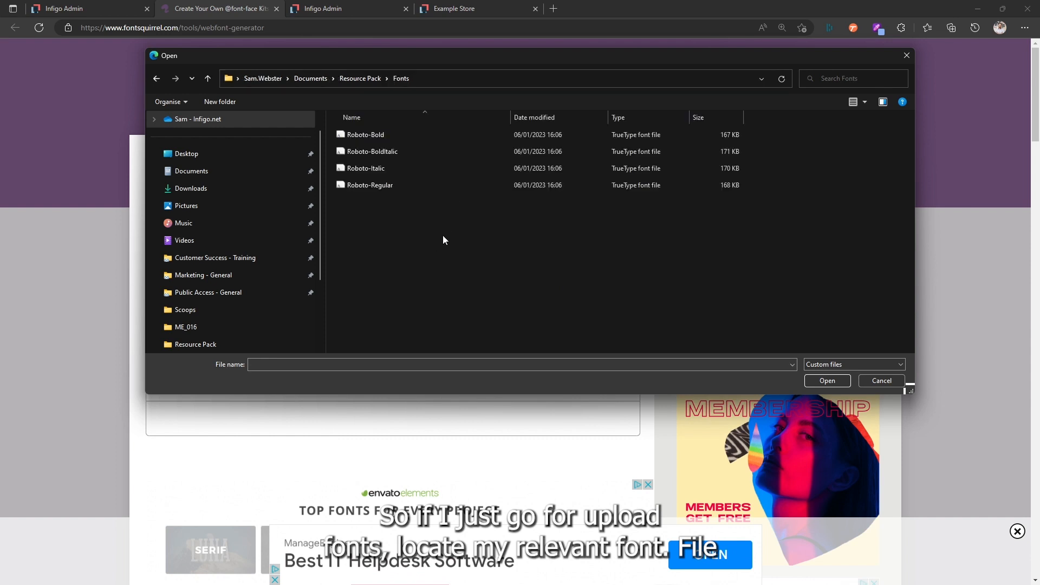
{"action": "left_click", "coordinate": [369, 187]}
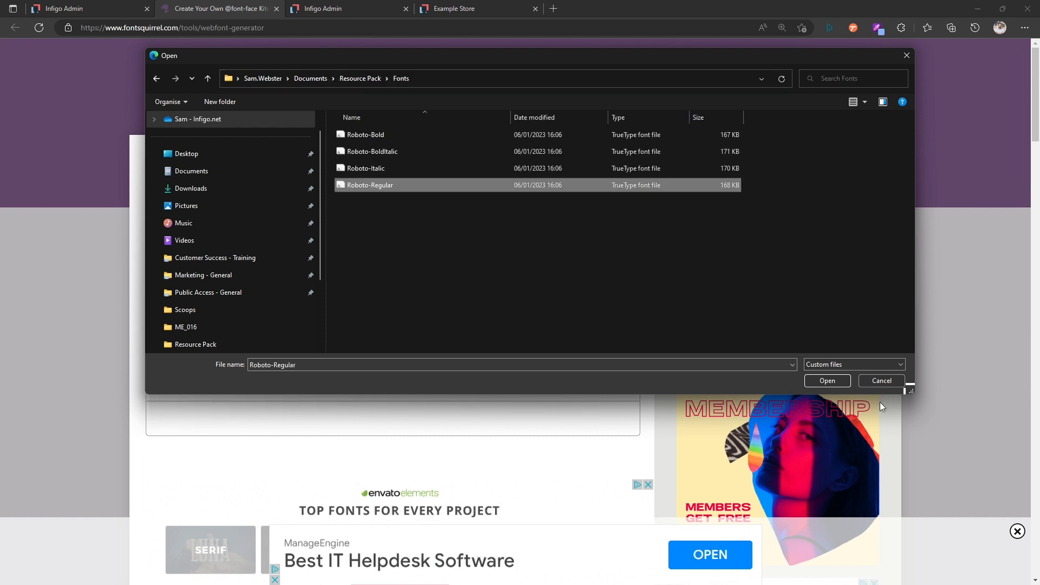
{"action": "left_click", "coordinate": [827, 380]}
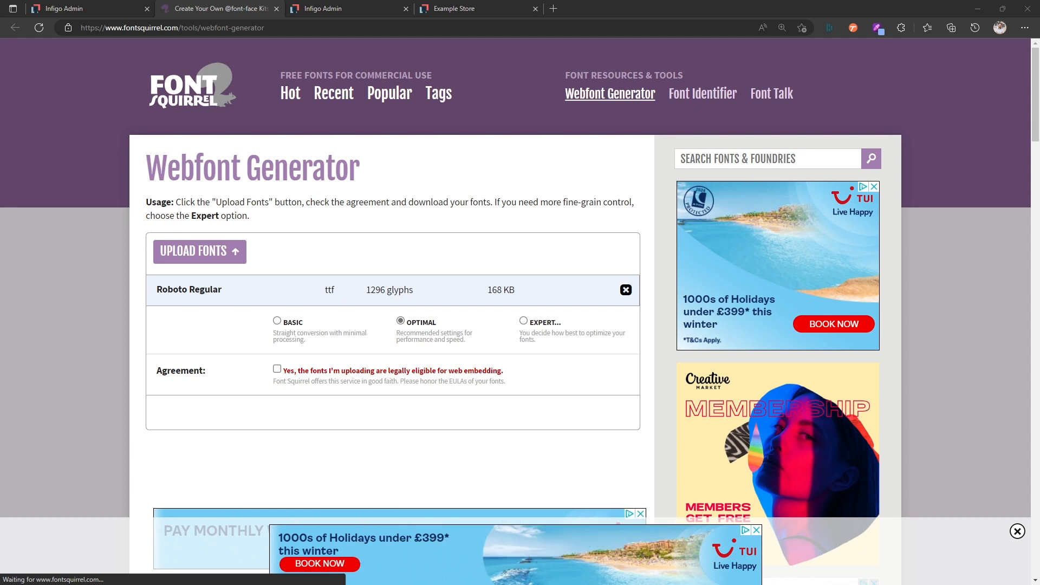
Step: Set the conversion mode to Expert and add TrueType, SVG and EOT Lite to the font formats
{"action": "left_click", "coordinate": [523, 321]}
{"action": "scroll", "coordinate": [466, 408], "scroll_direction": "down", "scroll_amount": 2}
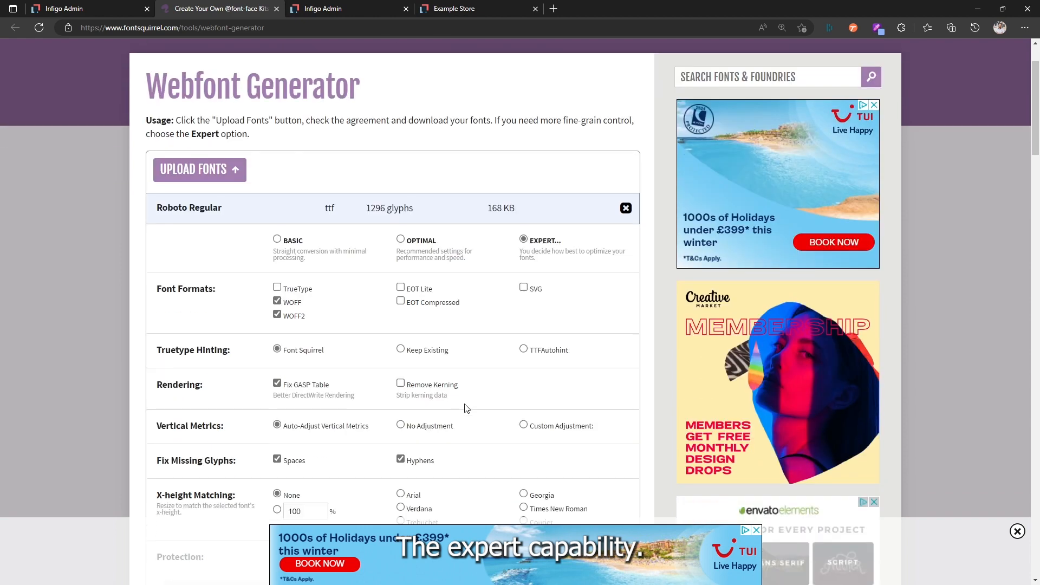
{"action": "left_click", "coordinate": [277, 288]}
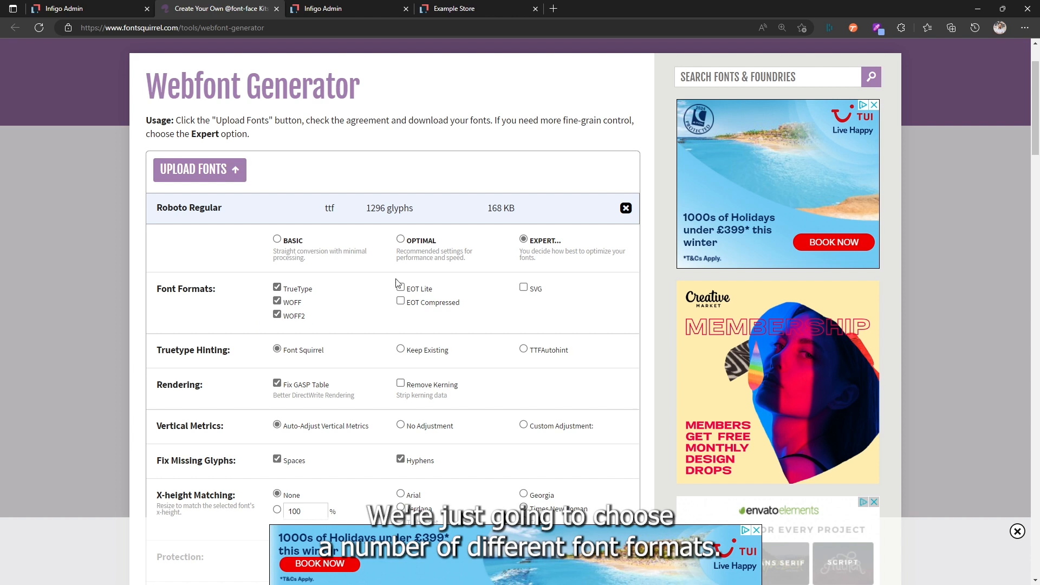
{"action": "left_click", "coordinate": [524, 287]}
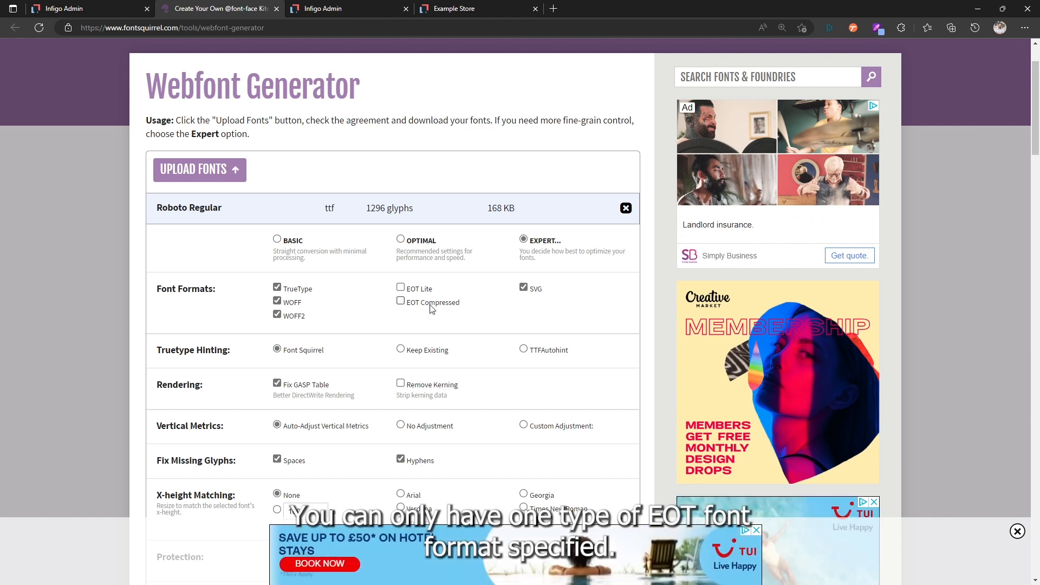
{"action": "left_click", "coordinate": [401, 288]}
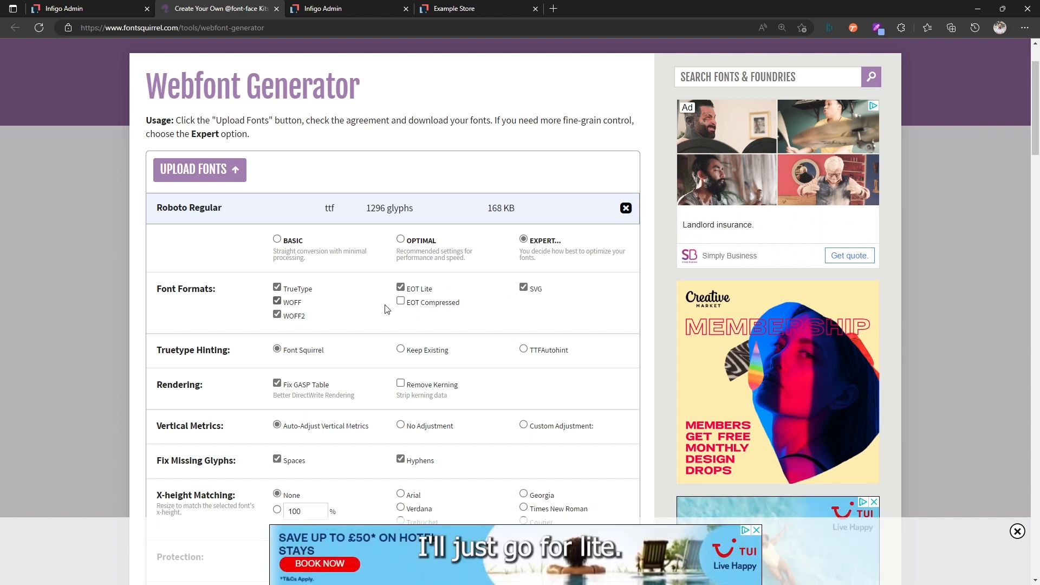
Step: Agree that the uploaded fonts are legally eligible for web embedding and download the Roboto Regular webfont kit
{"action": "scroll", "coordinate": [284, 363], "scroll_direction": "down", "scroll_amount": 9}
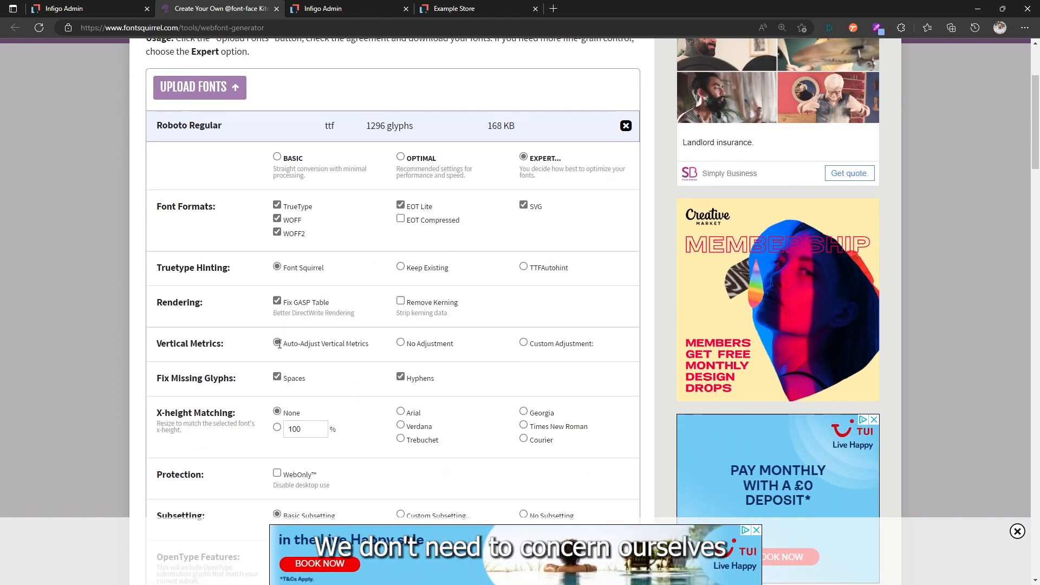
{"action": "scroll", "coordinate": [285, 362], "scroll_direction": "down", "scroll_amount": 5}
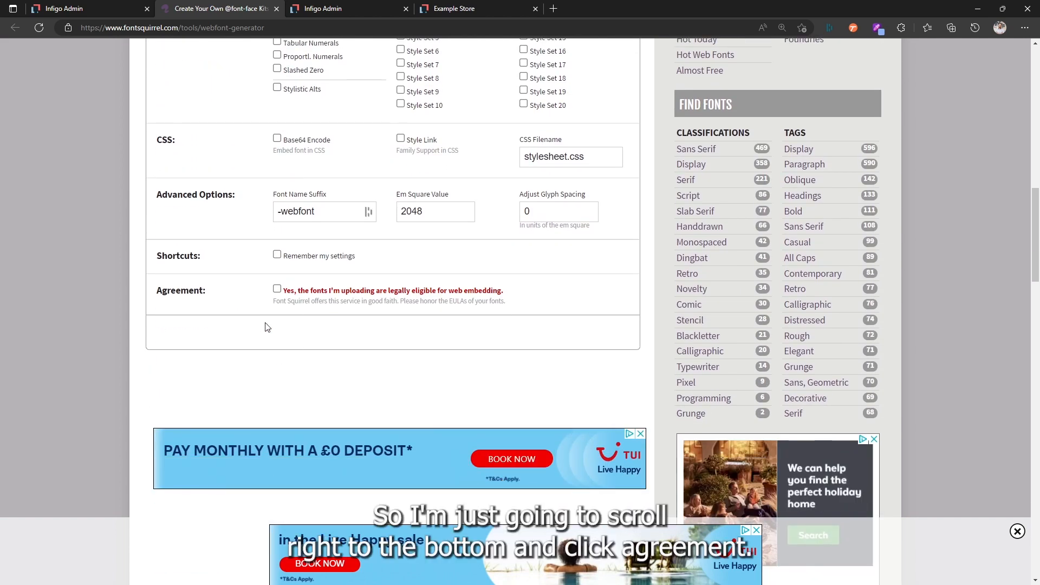
{"action": "left_click", "coordinate": [279, 289]}
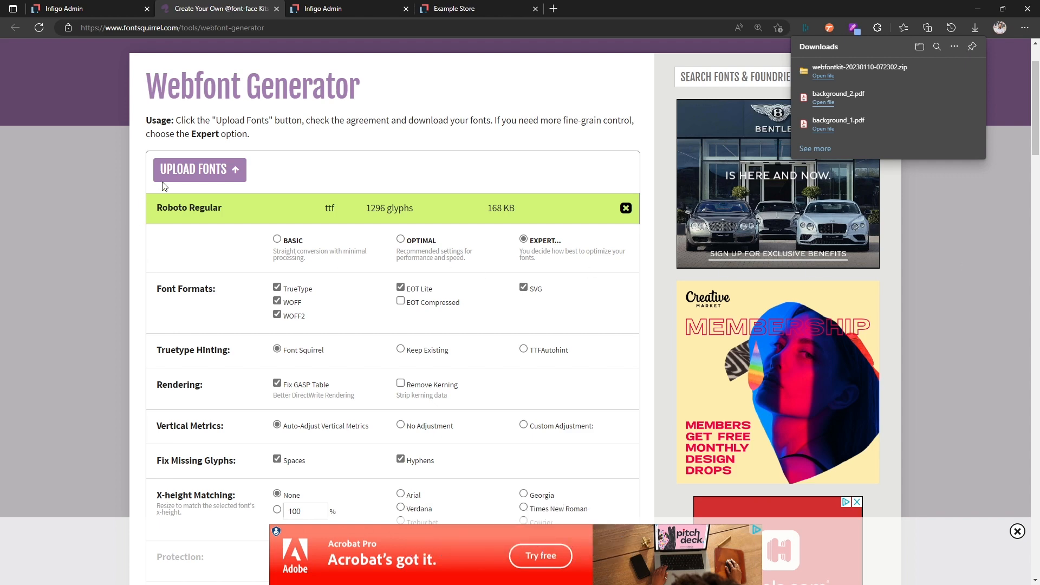
Step: Choose the Roboto-Bold font file from the Resource Pack\Fonts folder for another Webfont Generator upload
{"action": "left_click", "coordinate": [185, 170]}
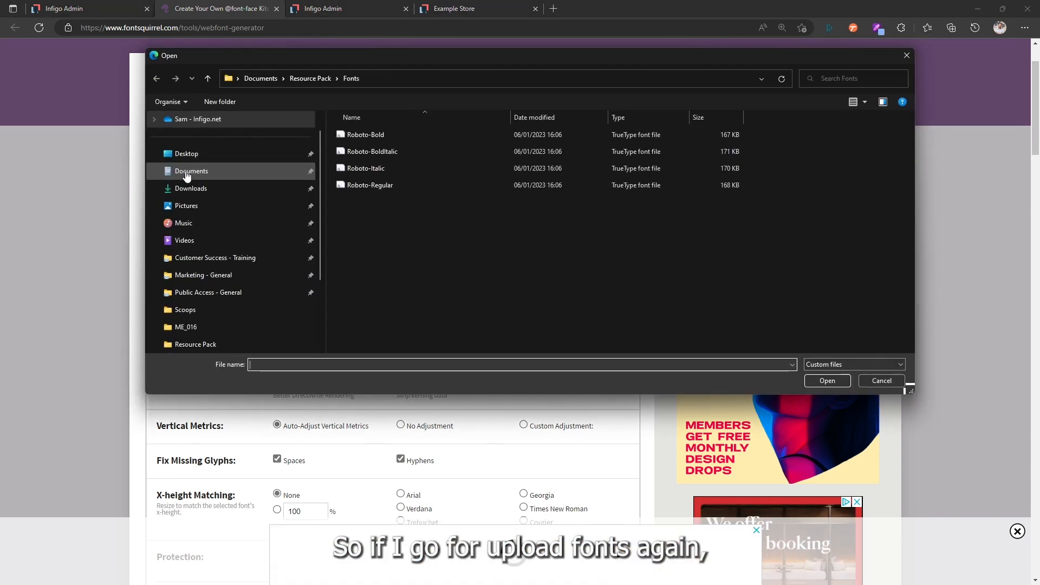
{"action": "left_click", "coordinate": [356, 138]}
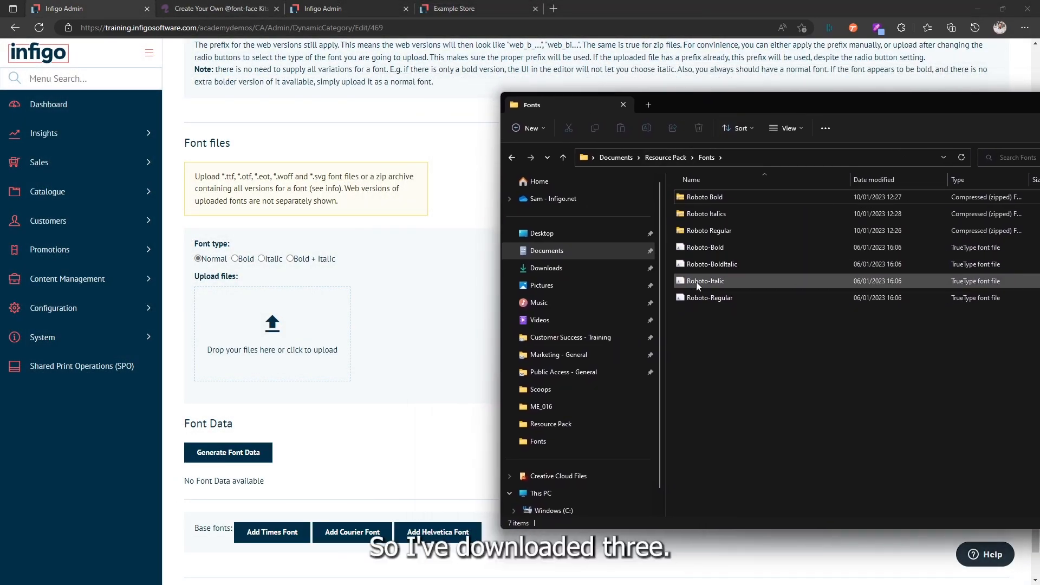
Step: Select the Roboto Bold, Roboto Italics and Roboto Regular zip archives together in the Resource Pack\Fonts folder
{"action": "left_click", "coordinate": [792, 230]}
{"action": "left_click", "coordinate": [722, 196]}
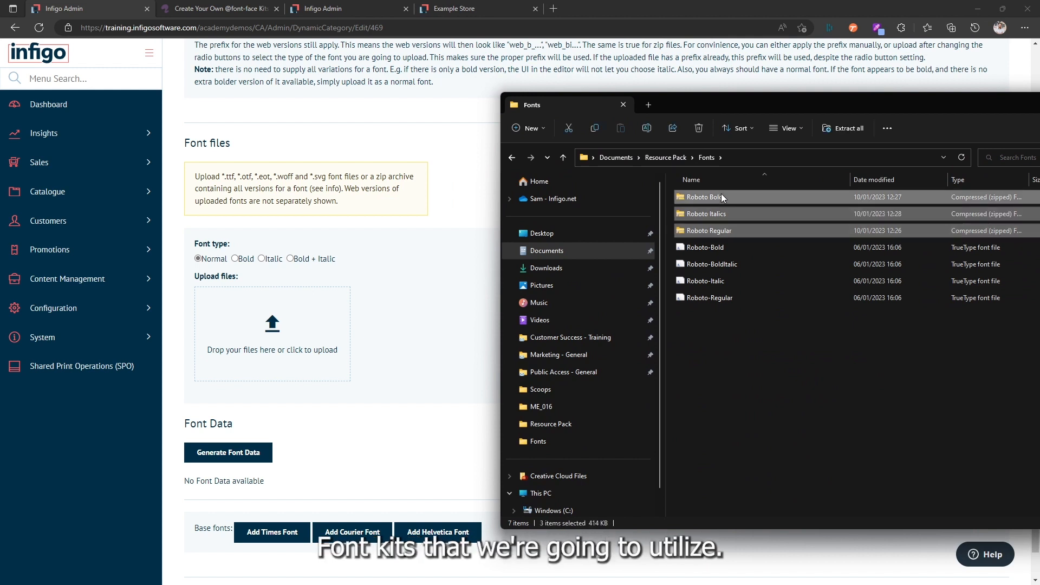
{"action": "left_click", "coordinate": [710, 231], "text": "shift"}
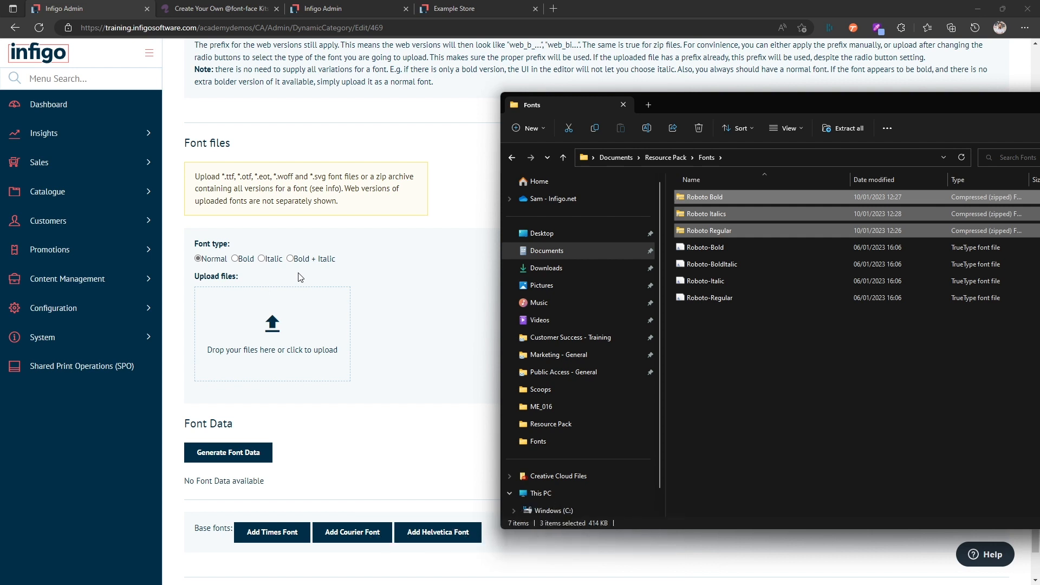
Step: Switch to the Example Store editor and examine the available fonts and the bold and italic options for the name text
{"action": "left_click", "coordinate": [465, 7]}
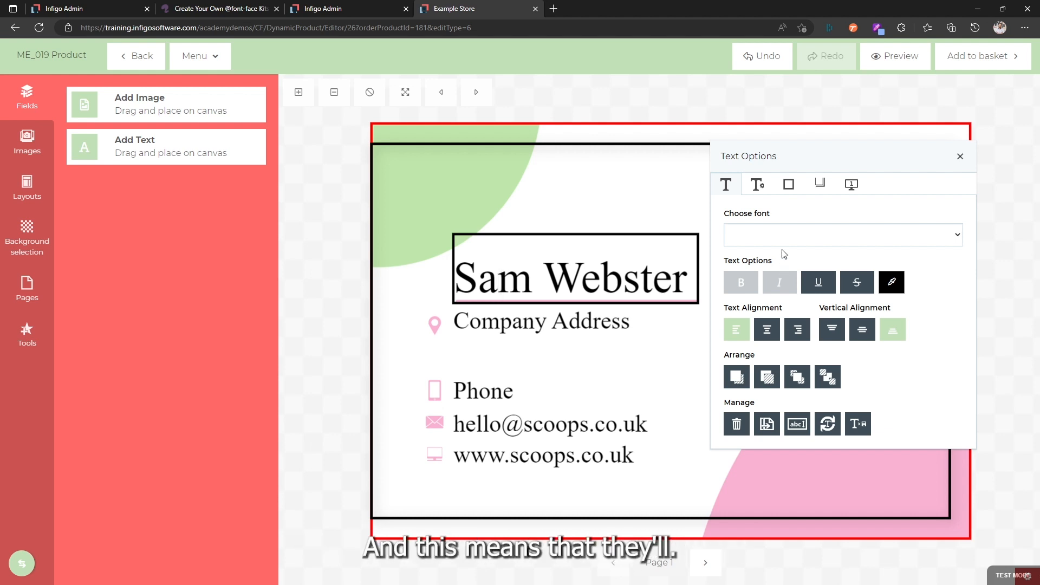
{"action": "left_click", "coordinate": [761, 238]}
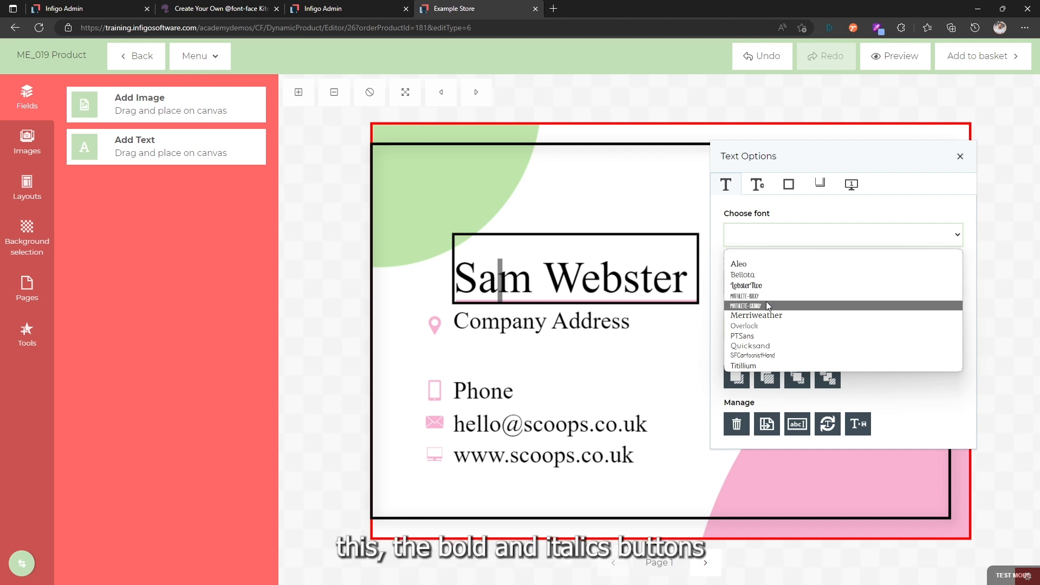
{"action": "left_click", "coordinate": [695, 268]}
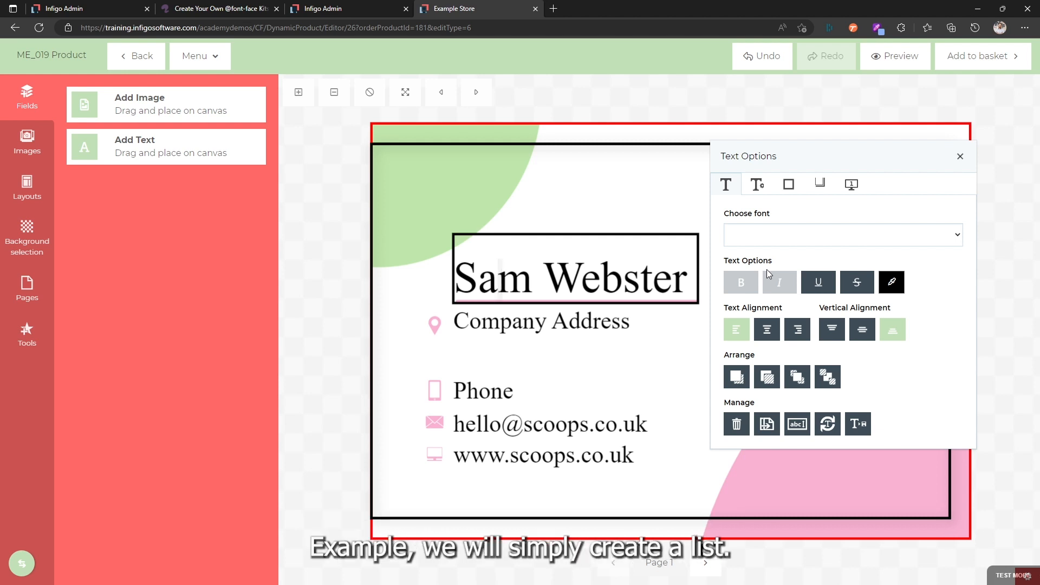
{"action": "left_click", "coordinate": [753, 233]}
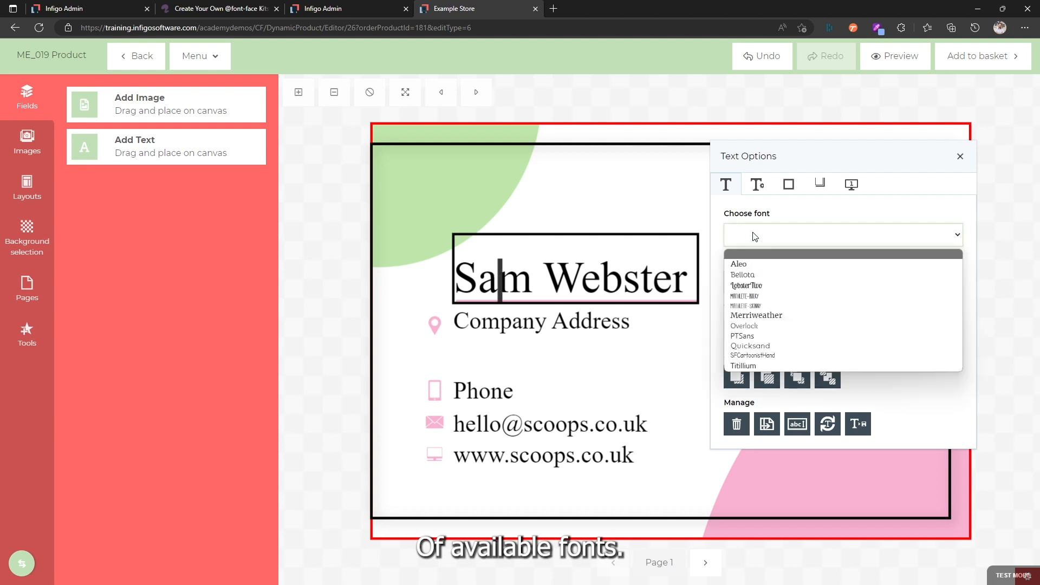
{"action": "left_click", "coordinate": [753, 233]}
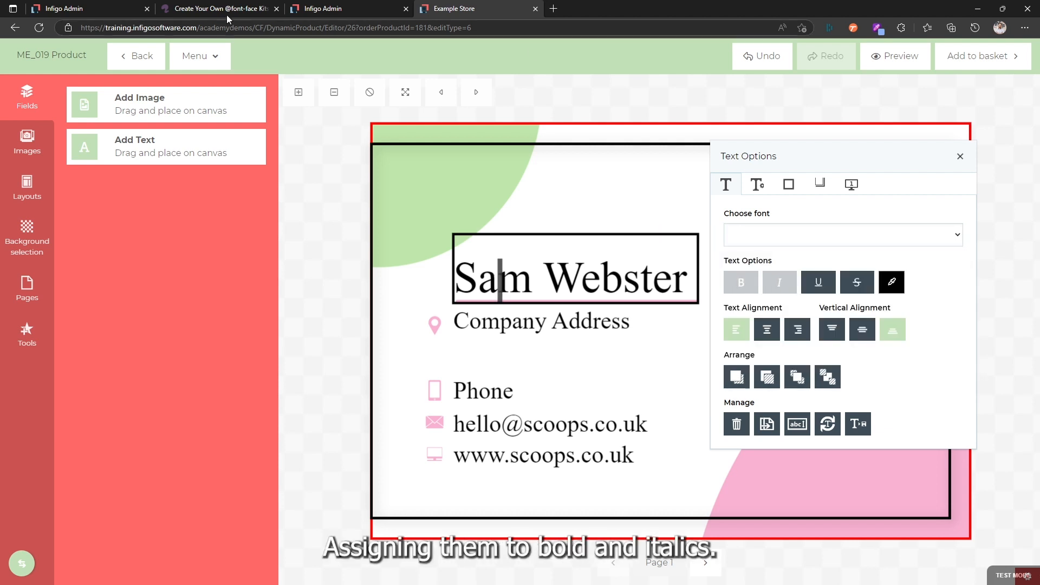
Step: Return to the Roboto category in Infigo Admin and upload the three selected Roboto zip archives as Normal font files
{"action": "left_click", "coordinate": [100, 8]}
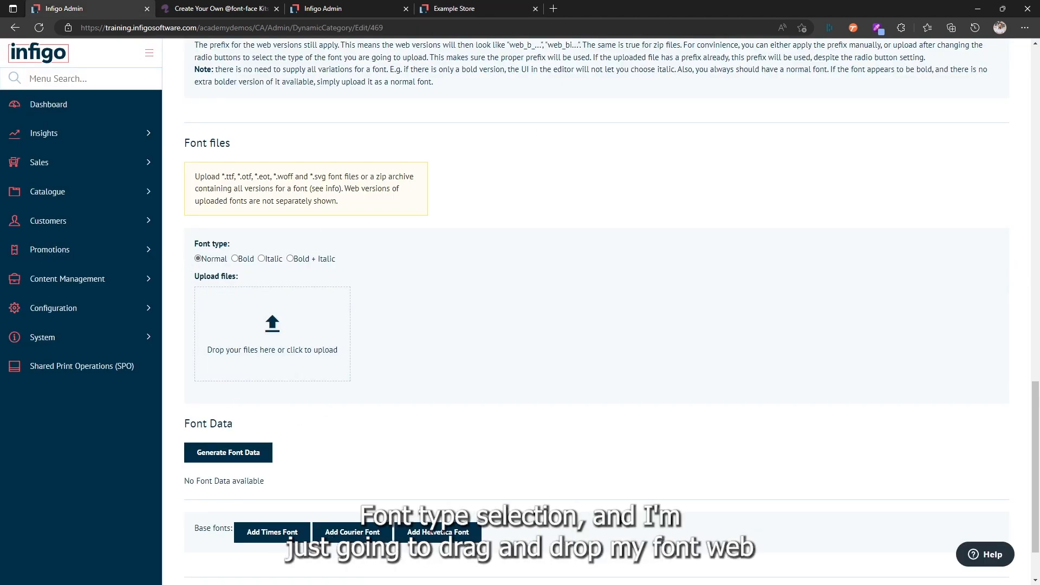
{"action": "key", "text": "alt+Tab"}
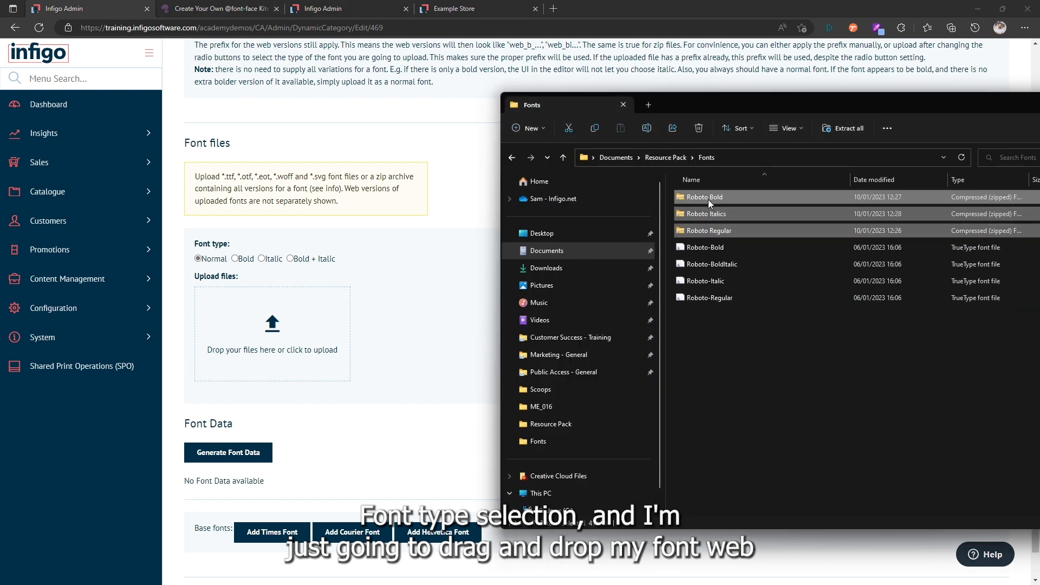
{"action": "left_click_drag", "start_coordinate": [707, 199], "coordinate": [232, 323]}
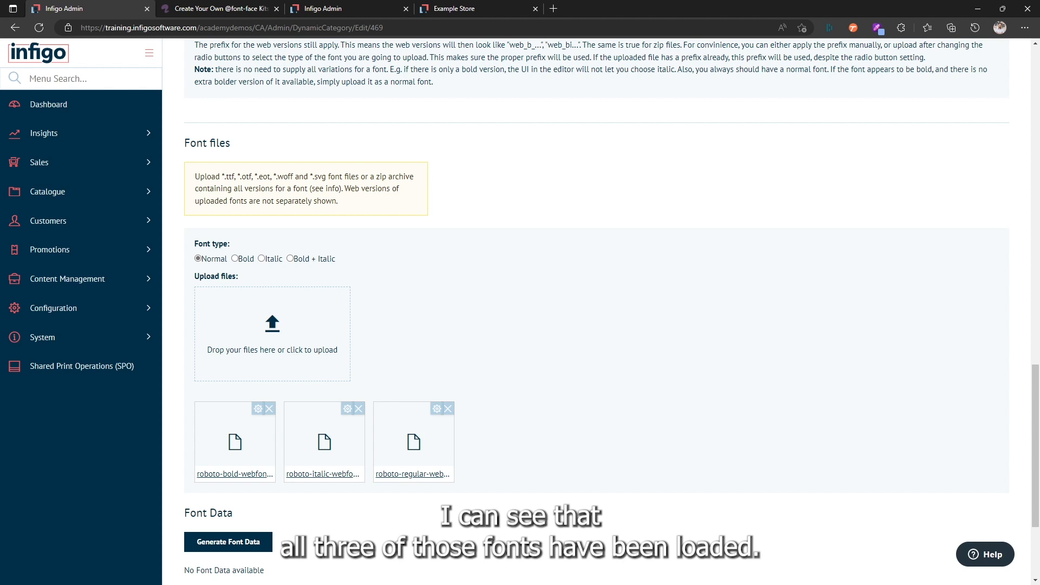
Step: Generate the font data for the uploaded files and open it for editing in an enlarged text area
{"action": "scroll", "coordinate": [193, 395], "scroll_direction": "down", "scroll_amount": 3}
{"action": "left_click", "coordinate": [213, 382]}
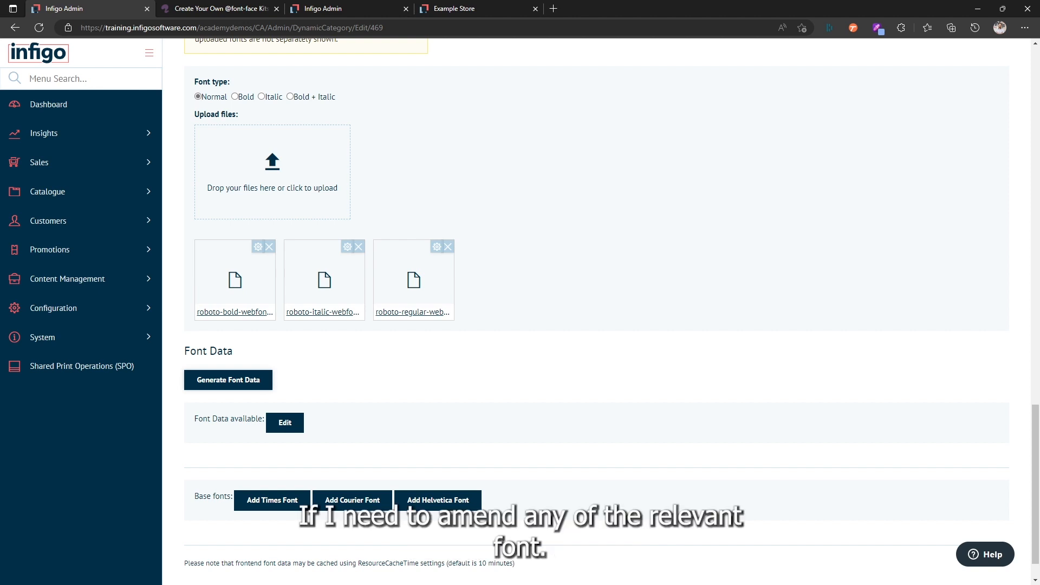
{"action": "left_click", "coordinate": [279, 425]}
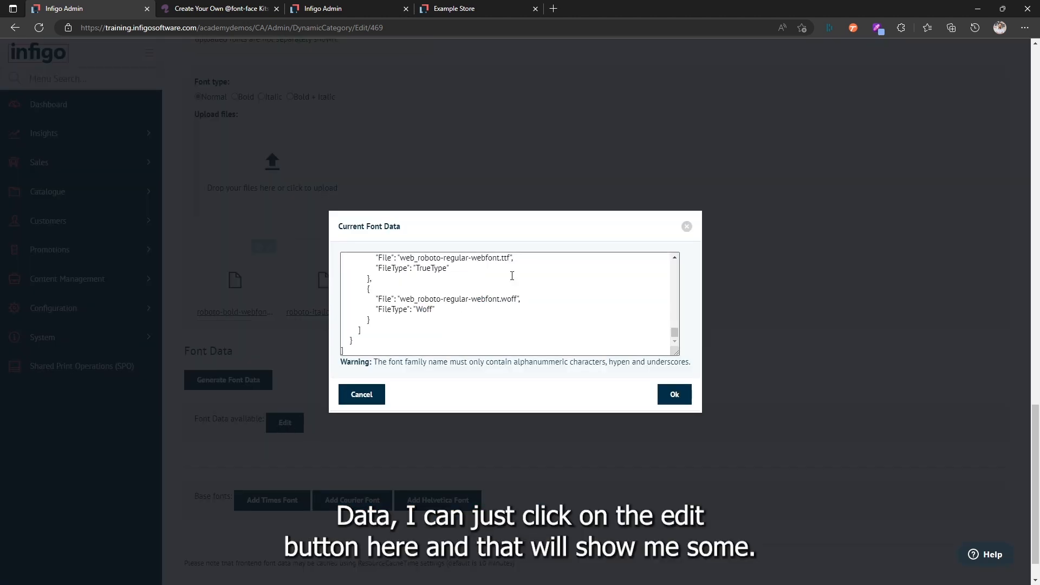
{"action": "left_click_drag", "start_coordinate": [532, 212], "coordinate": [544, 32]}
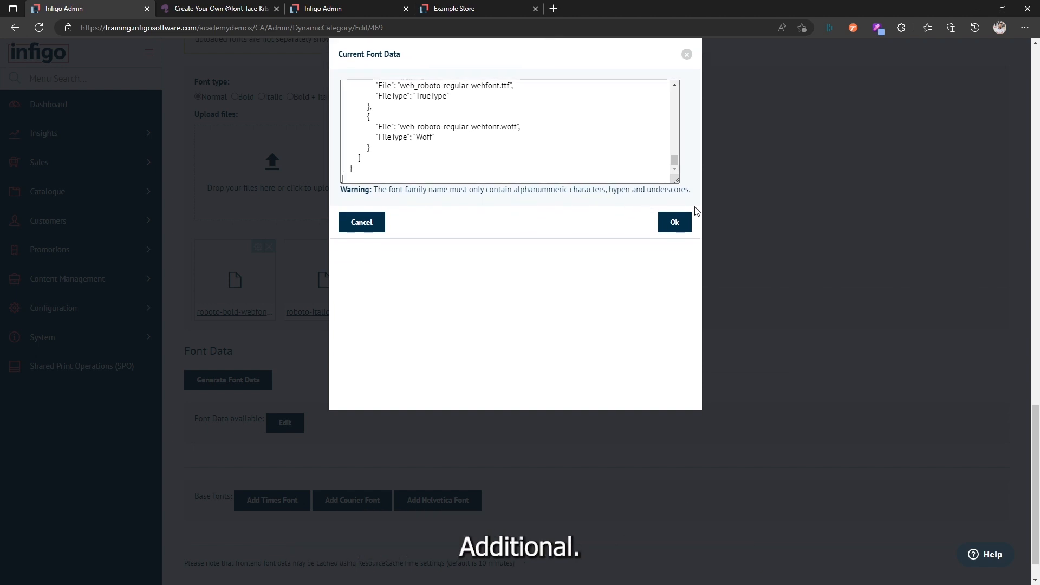
{"action": "left_click_drag", "start_coordinate": [676, 179], "coordinate": [683, 362]}
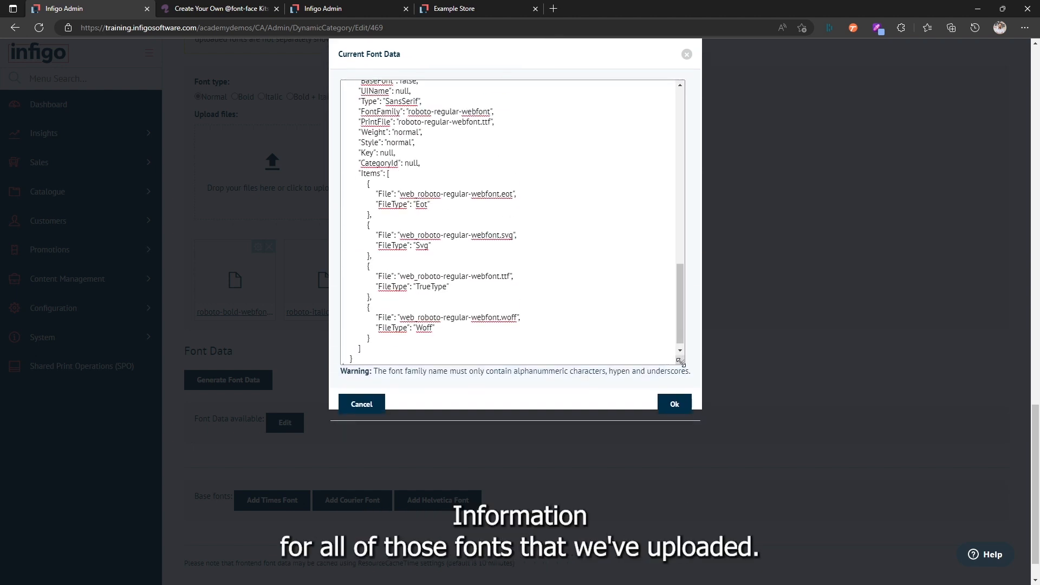
{"action": "left_click_drag", "start_coordinate": [681, 315], "coordinate": [687, 134]}
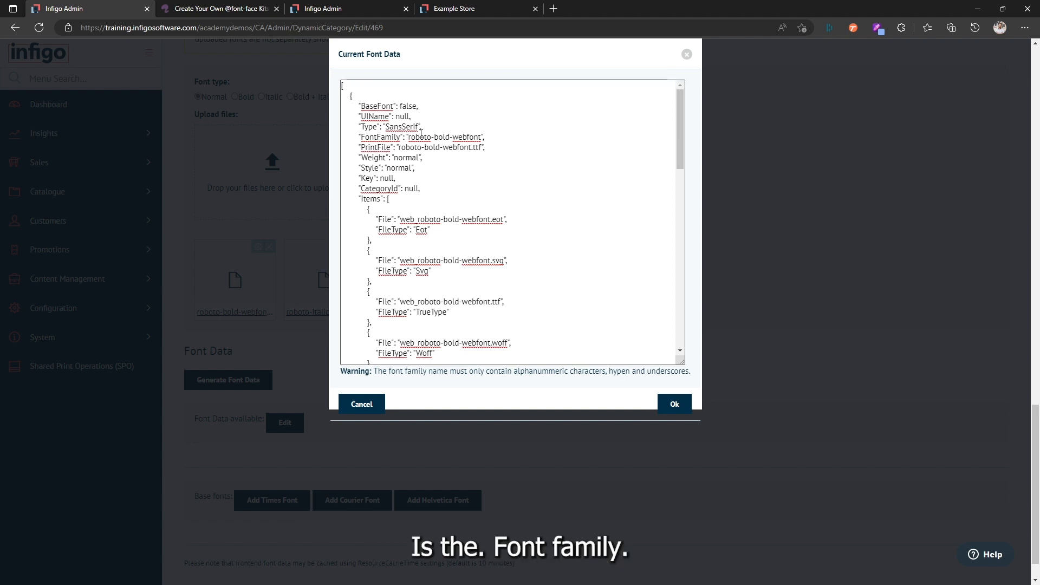
Step: Change the FontFamily value of the bold webfont entry to "Roboto Bold"
{"action": "left_click_drag", "start_coordinate": [409, 136], "coordinate": [483, 137]}
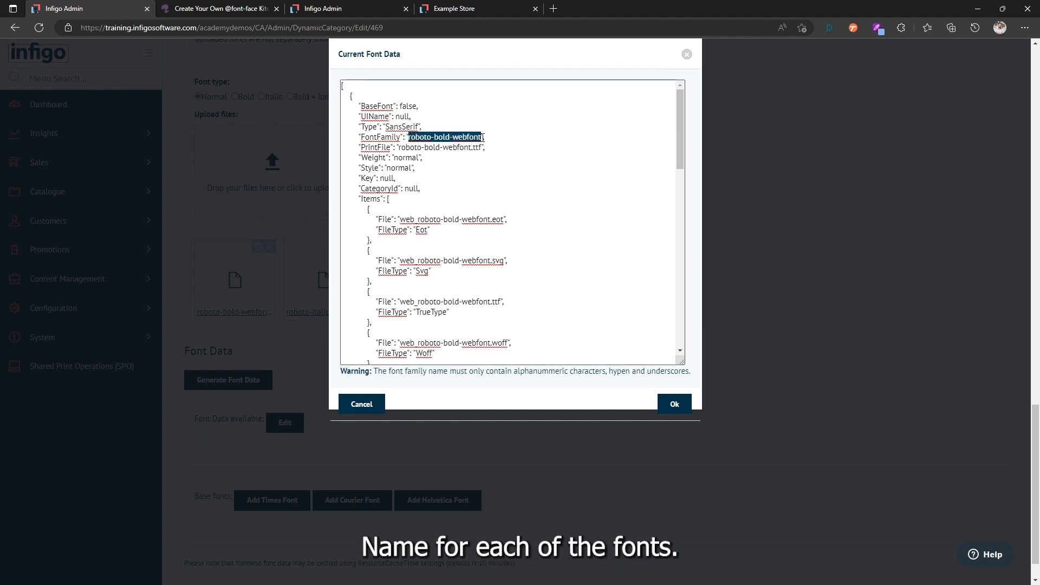
{"action": "scroll", "coordinate": [479, 219], "scroll_direction": "down", "scroll_amount": 3}
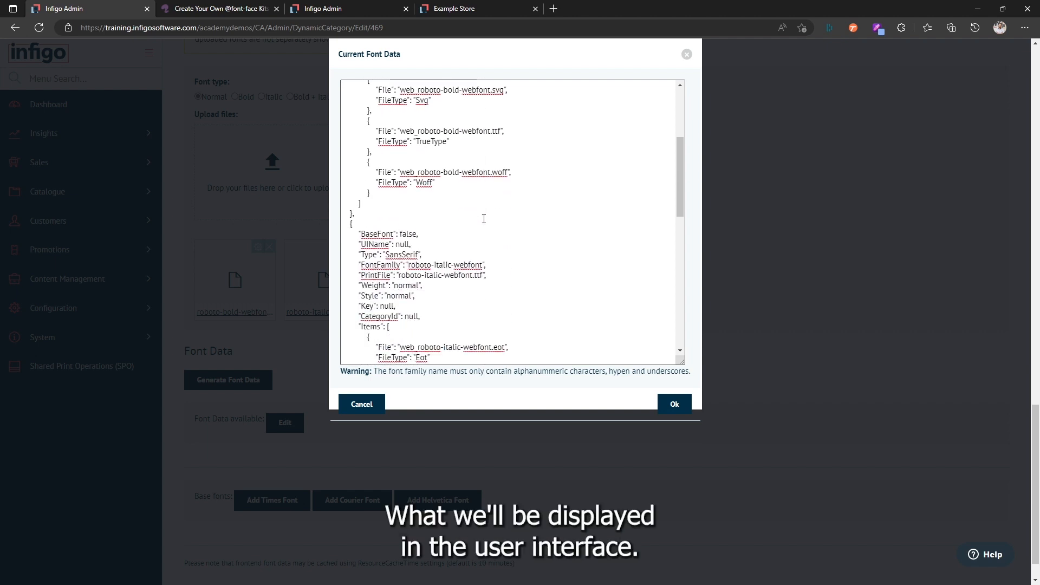
{"action": "scroll", "coordinate": [483, 219], "scroll_direction": "up", "scroll_amount": 3}
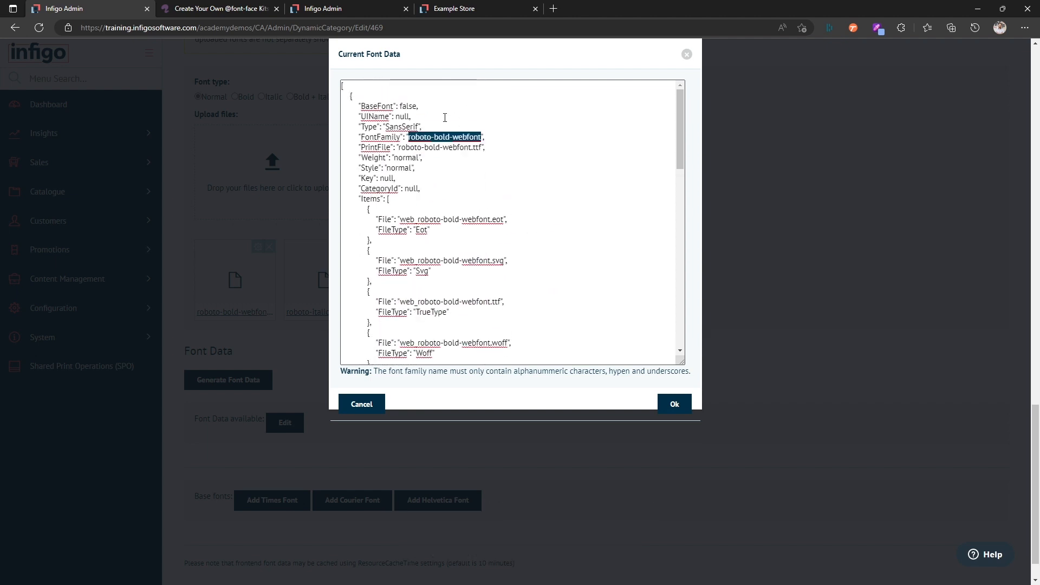
{"action": "left_click", "coordinate": [420, 139]}
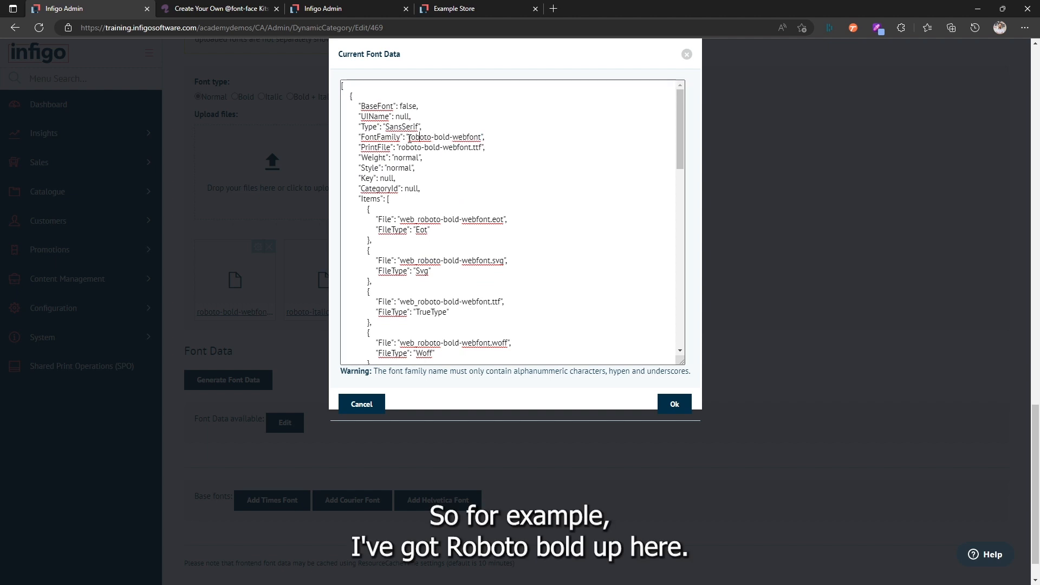
{"action": "left_click_drag", "start_coordinate": [409, 139], "coordinate": [482, 139]}
{"action": "type", "text": "Roboto Bold"}
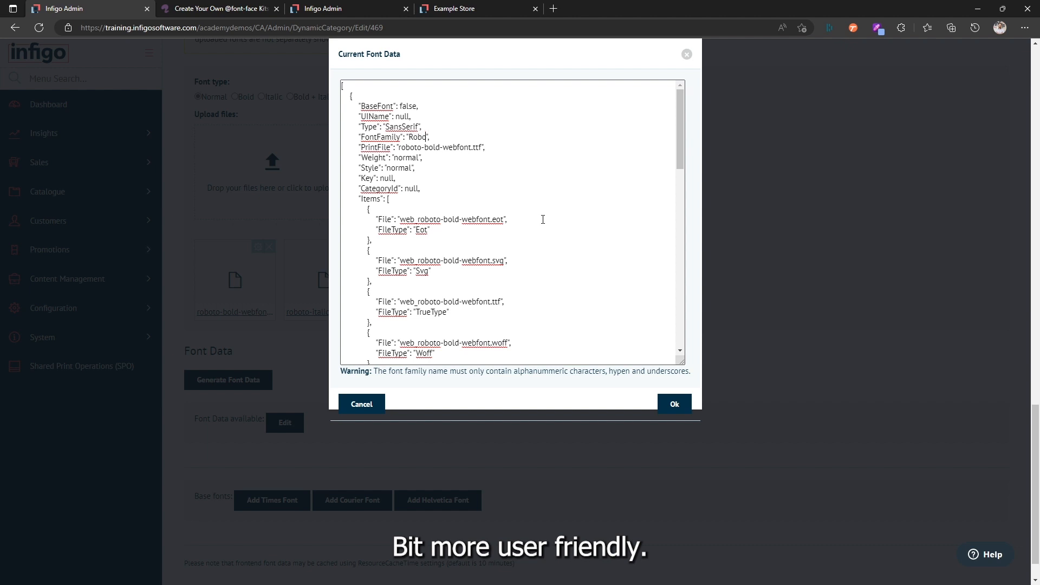
Step: Change the FontFamily value of the italic webfont entry to "Roboto Italics"
{"action": "scroll", "coordinate": [543, 219], "scroll_direction": "down", "scroll_amount": 5}
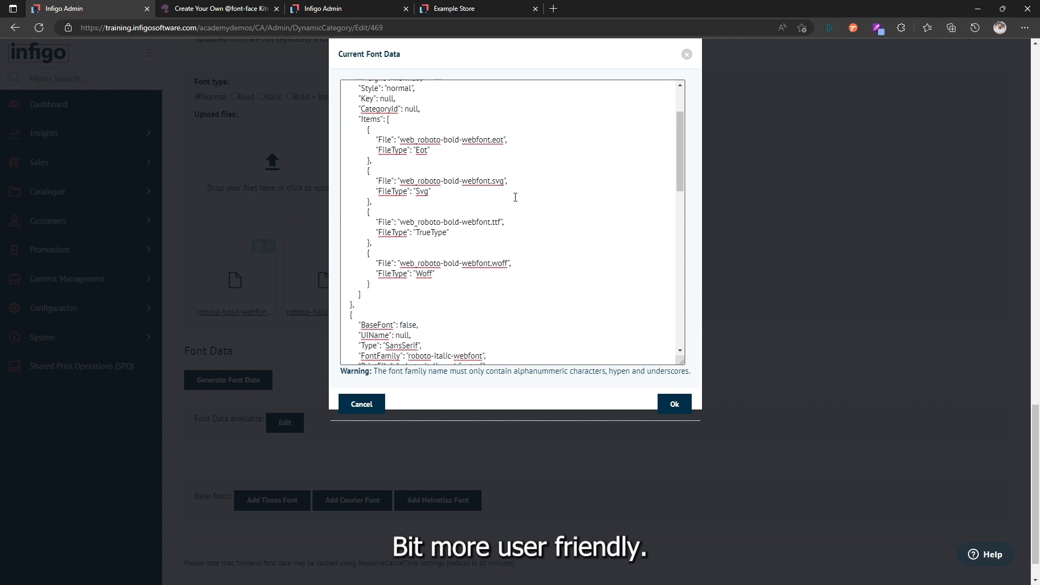
{"action": "left_click_drag", "start_coordinate": [409, 264], "coordinate": [485, 263]}
{"action": "type", "text": "Roboto Ita"}
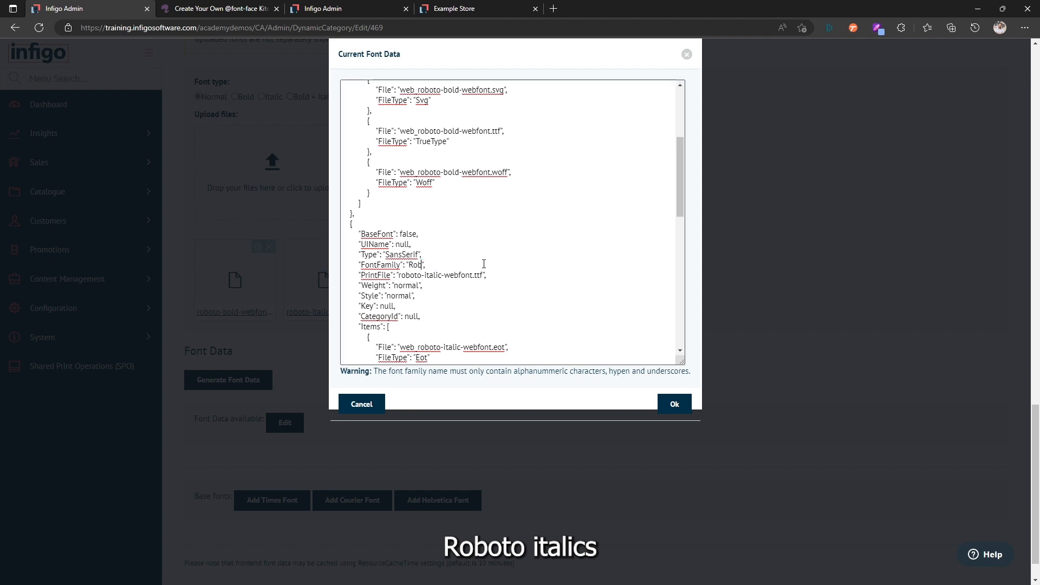
{"action": "type", "text": "lics"}
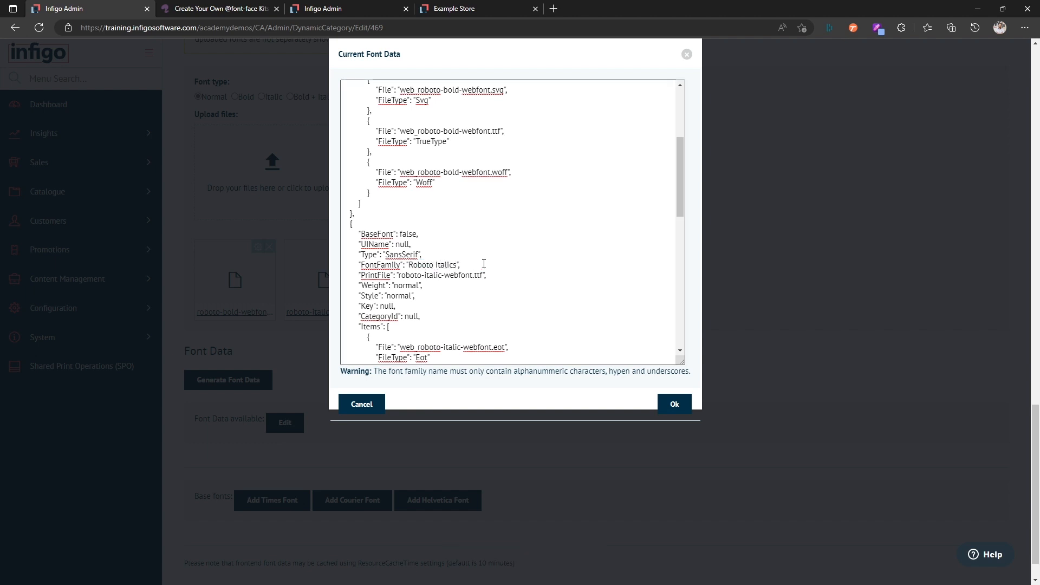
Step: Change the FontFamily value of the regular webfont entry to "Roboto Regular" and save the font data
{"action": "scroll", "coordinate": [484, 264], "scroll_direction": "down", "scroll_amount": 5}
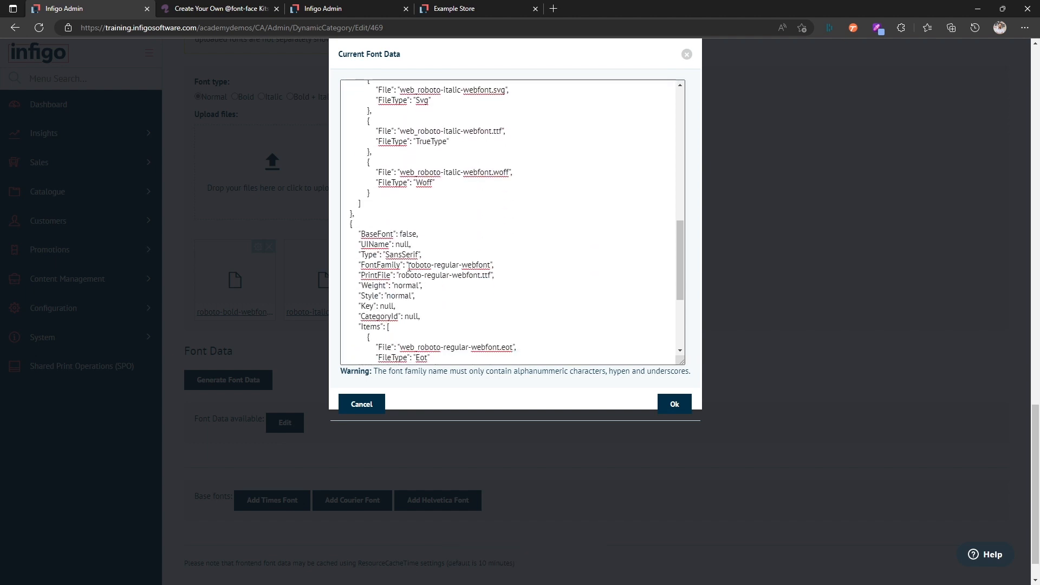
{"action": "mouse_move", "coordinate": [409, 267]}
{"action": "left_mouse_down"}
{"action": "mouse_move", "coordinate": [490, 267]}
{"action": "mouse_move", "coordinate": [409, 266]}
{"action": "left_mouse_up"}
{"action": "type", "text": "Roboto Regular"}
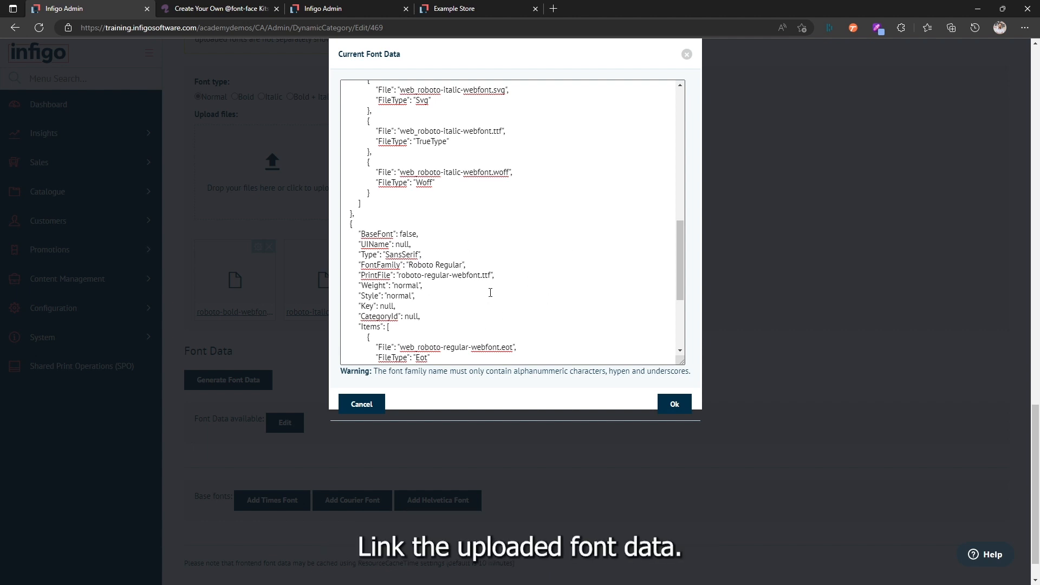
{"action": "left_click", "coordinate": [462, 264]}
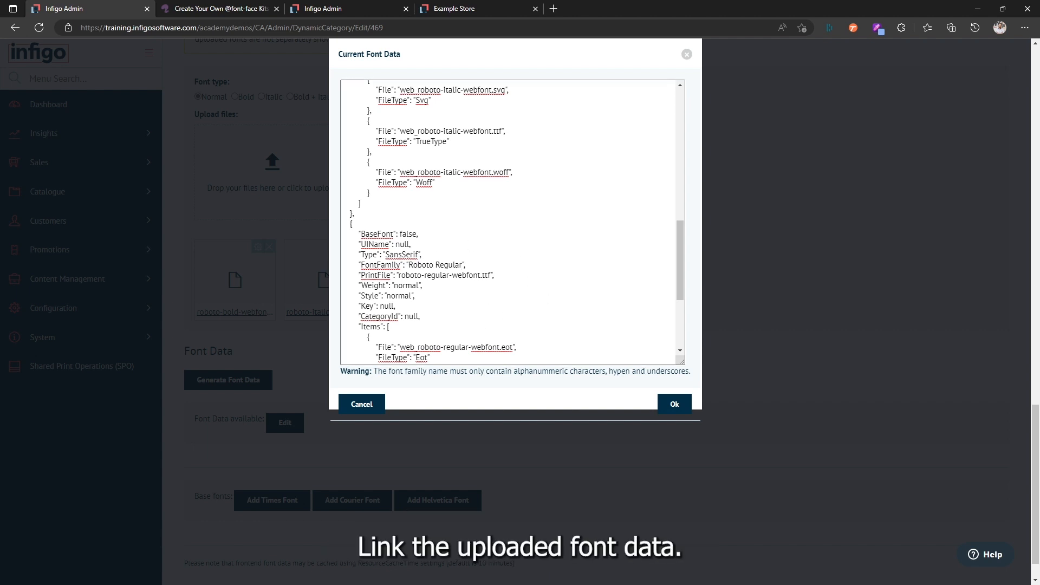
{"action": "left_click", "coordinate": [674, 404]}
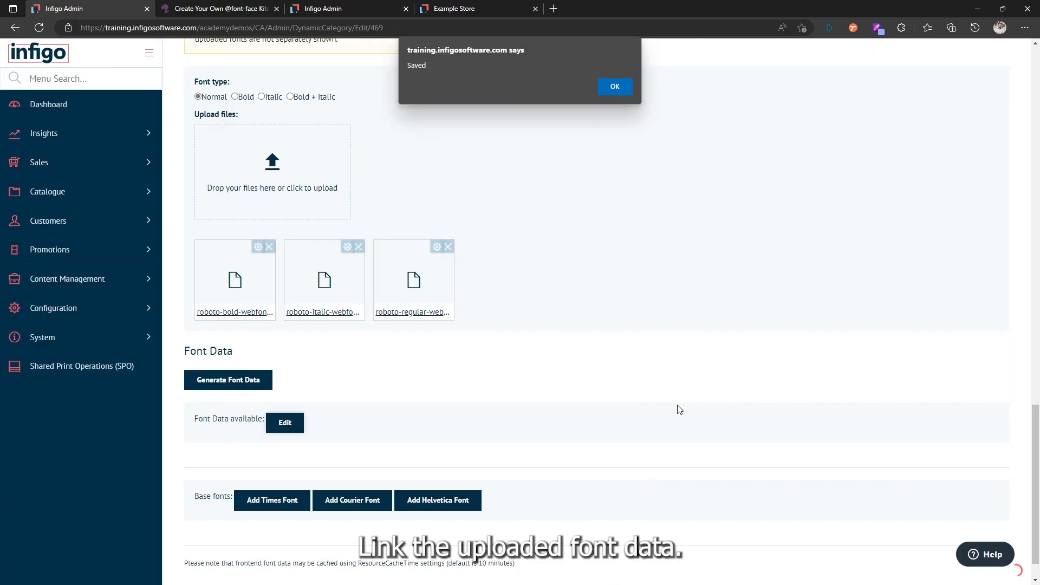
{"action": "left_click", "coordinate": [615, 86]}
Step: Clear the frontend cache of the Roboto category, and clear the admin area's cache as well
{"action": "scroll", "coordinate": [588, 341], "scroll_direction": "up", "scroll_amount": 10}
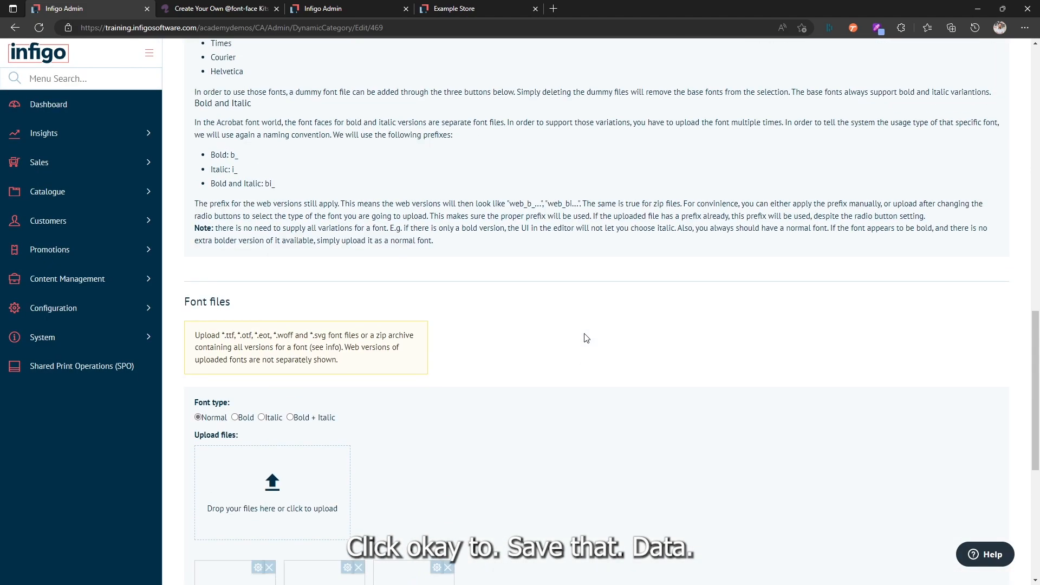
{"action": "scroll", "coordinate": [588, 342], "scroll_direction": "up", "scroll_amount": 3}
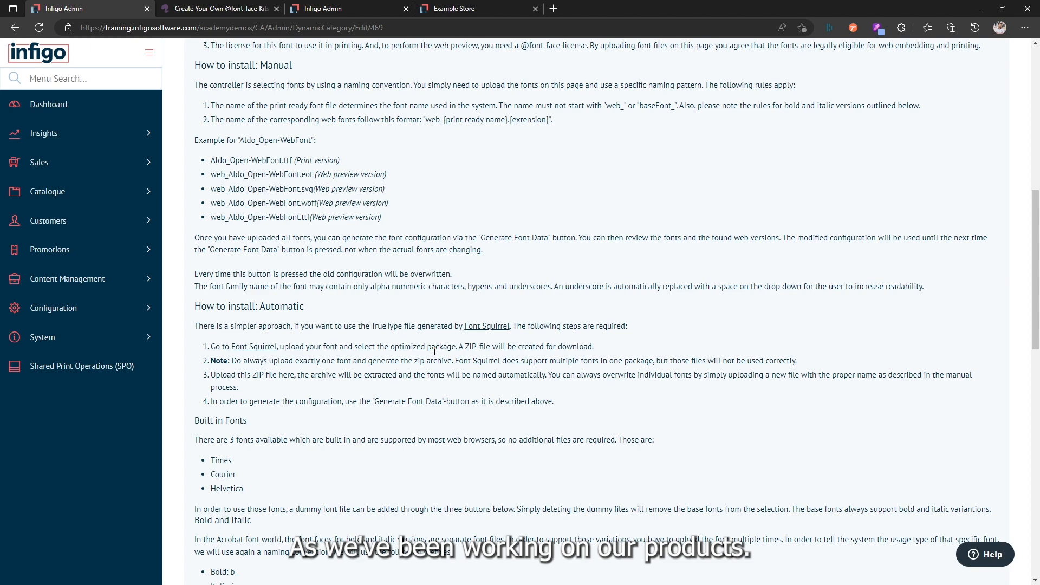
{"action": "scroll", "coordinate": [435, 352], "scroll_direction": "up", "scroll_amount": 9}
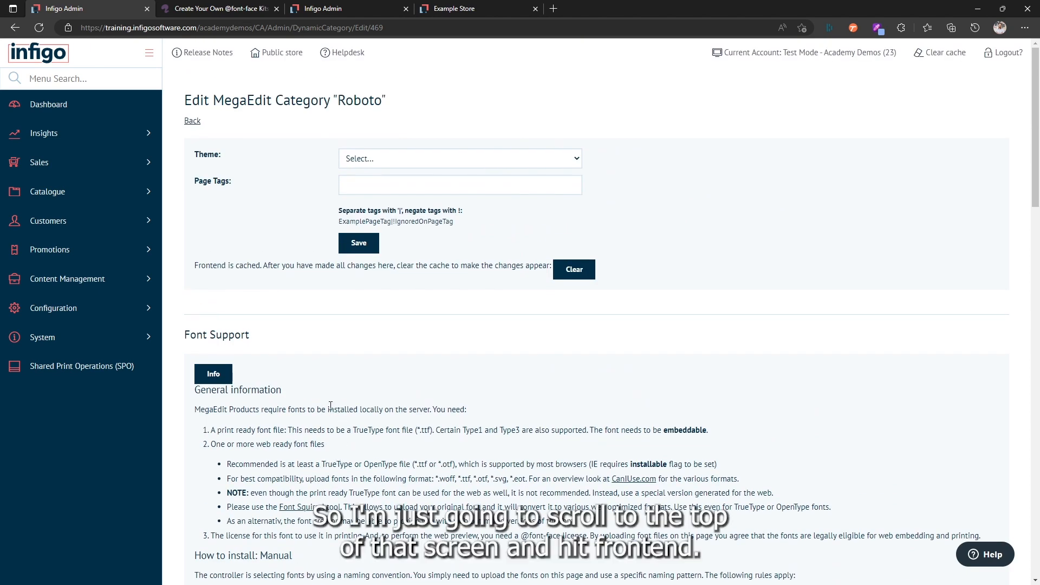
{"action": "left_click", "coordinate": [573, 271]}
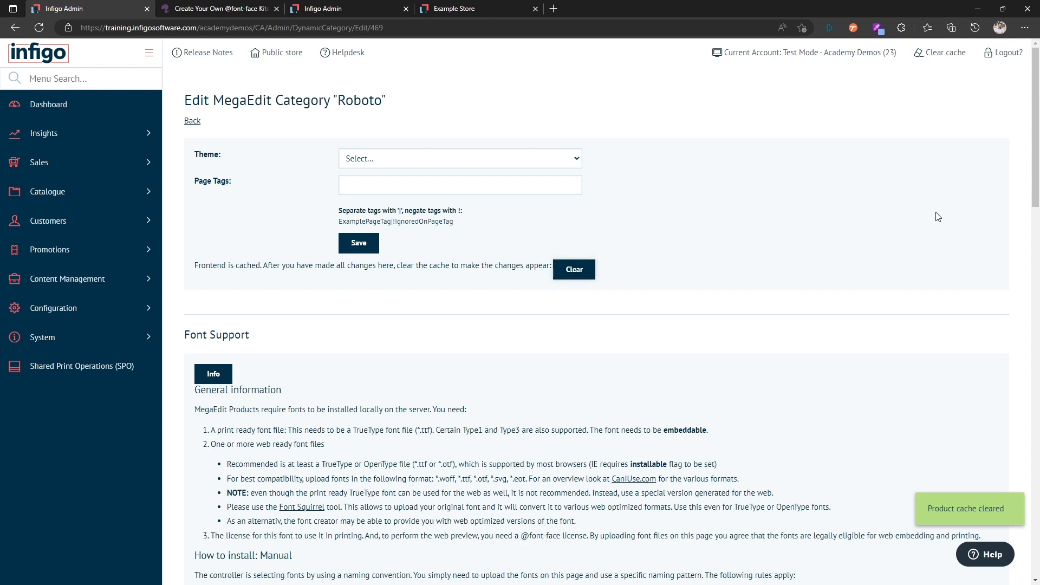
{"action": "left_click", "coordinate": [945, 54]}
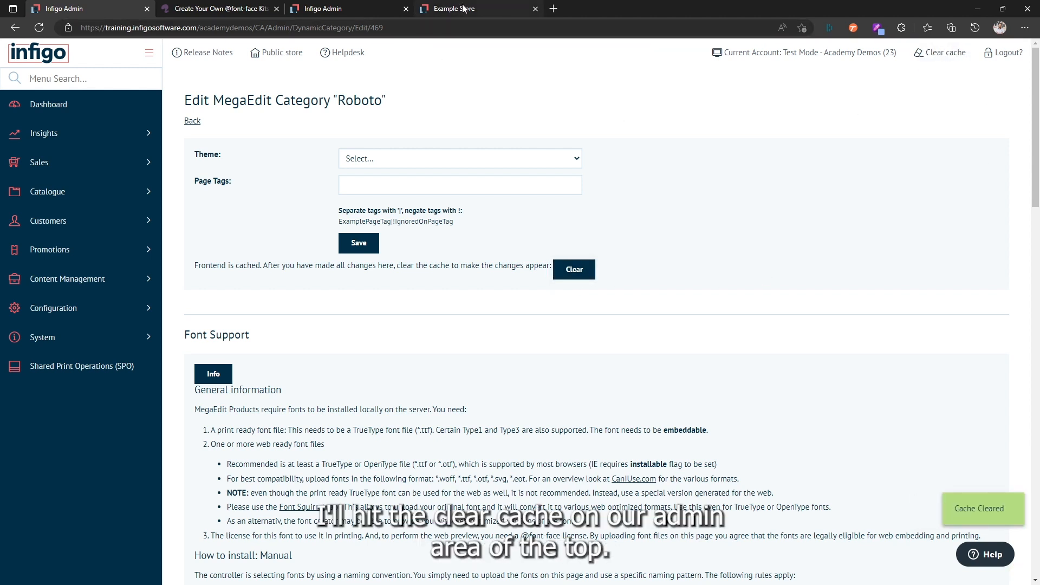
Step: Leave the ME_019 Product editor in the storefront and discard the changes made to the design
{"action": "left_click", "coordinate": [465, 8]}
{"action": "left_click", "coordinate": [139, 60]}
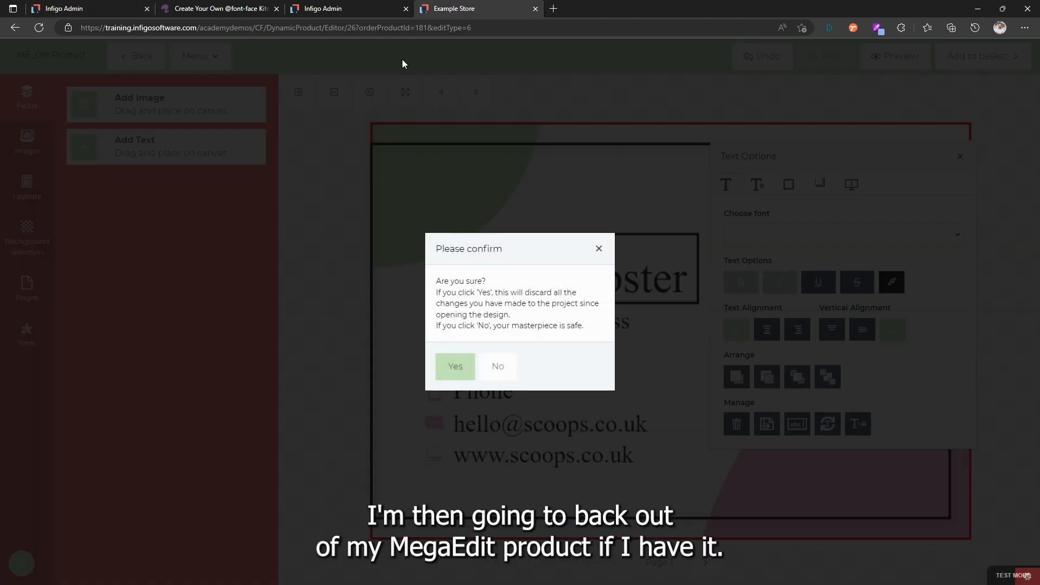
{"action": "left_click", "coordinate": [461, 372]}
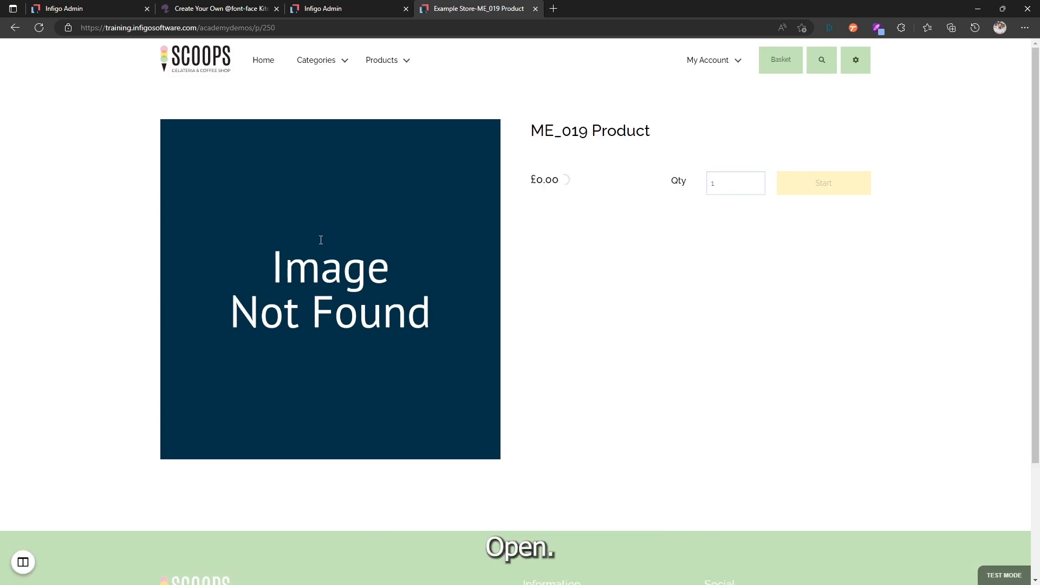
Step: Clear only the browser's cached images and files for all time, and return to the storefront product page
{"action": "left_click", "coordinate": [975, 28]}
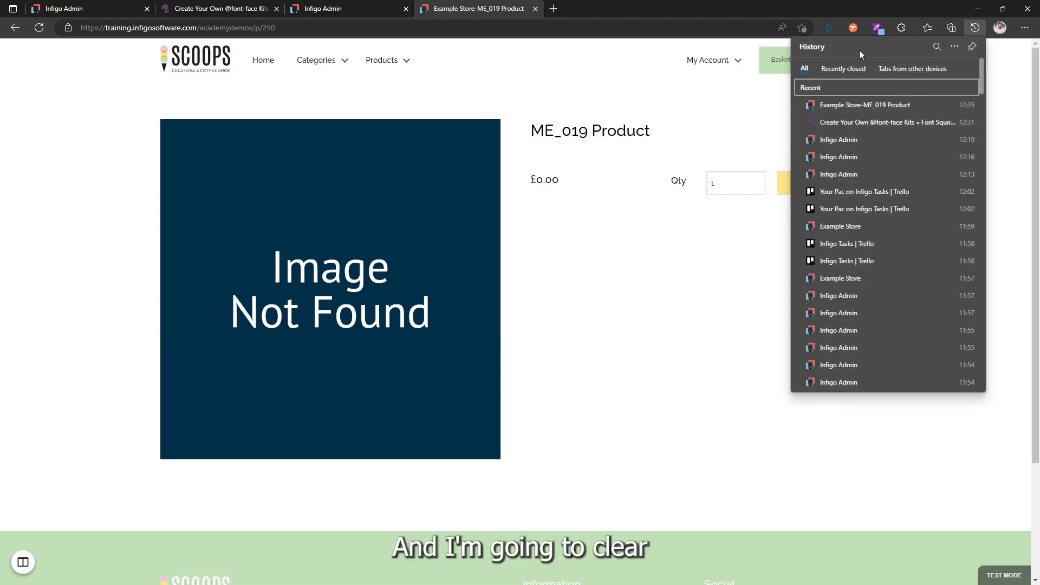
{"action": "left_click", "coordinate": [954, 47]}
{"action": "left_click", "coordinate": [879, 83]}
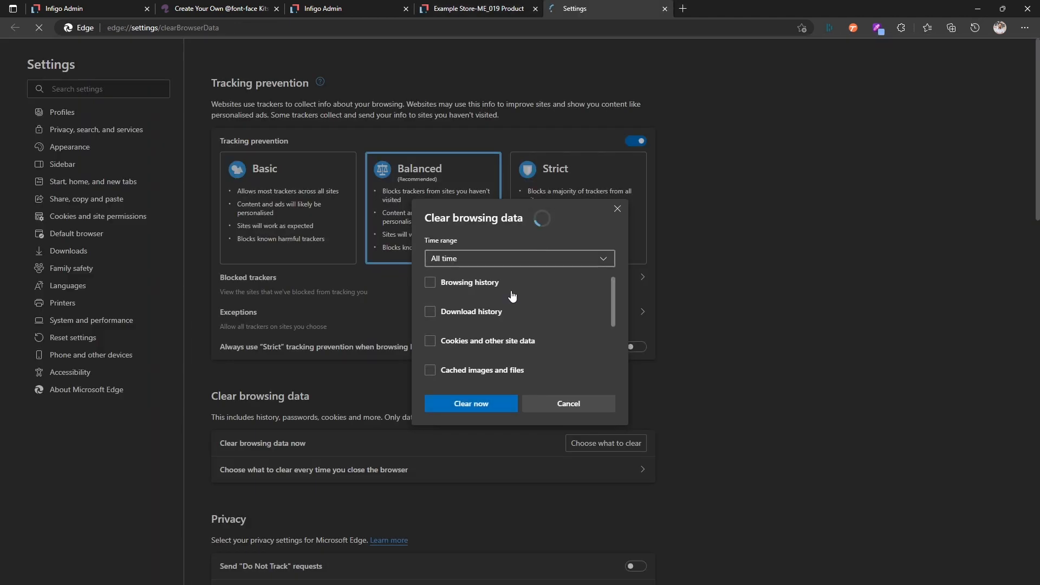
{"action": "left_click", "coordinate": [430, 368]}
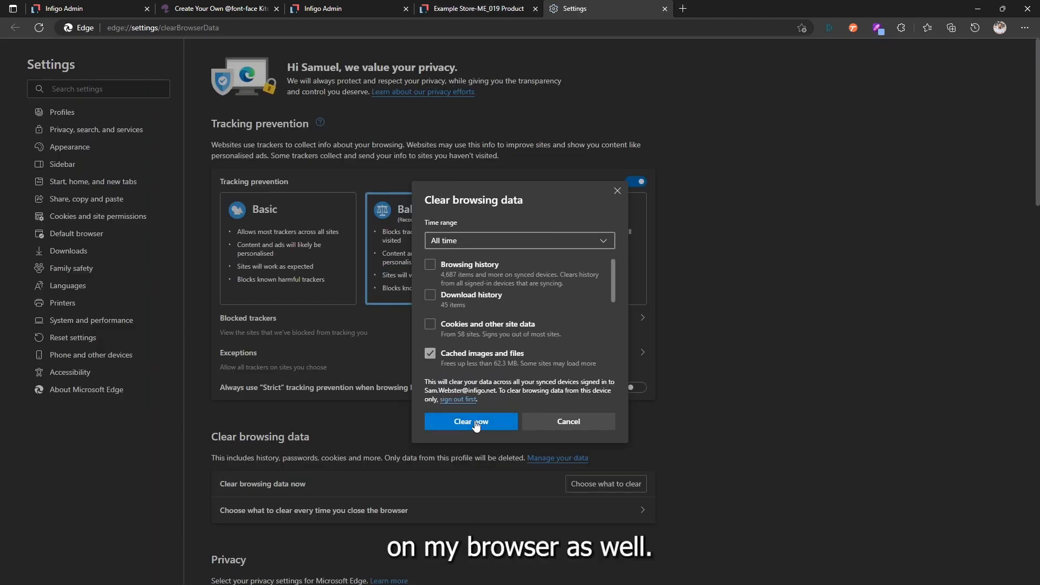
{"action": "left_click", "coordinate": [475, 422]}
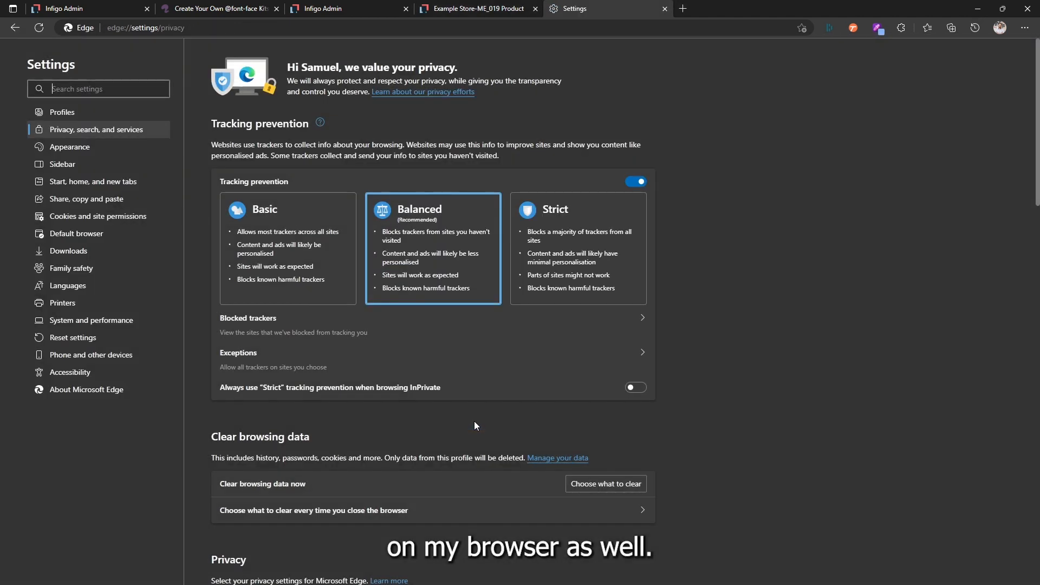
{"action": "left_click", "coordinate": [472, 11]}
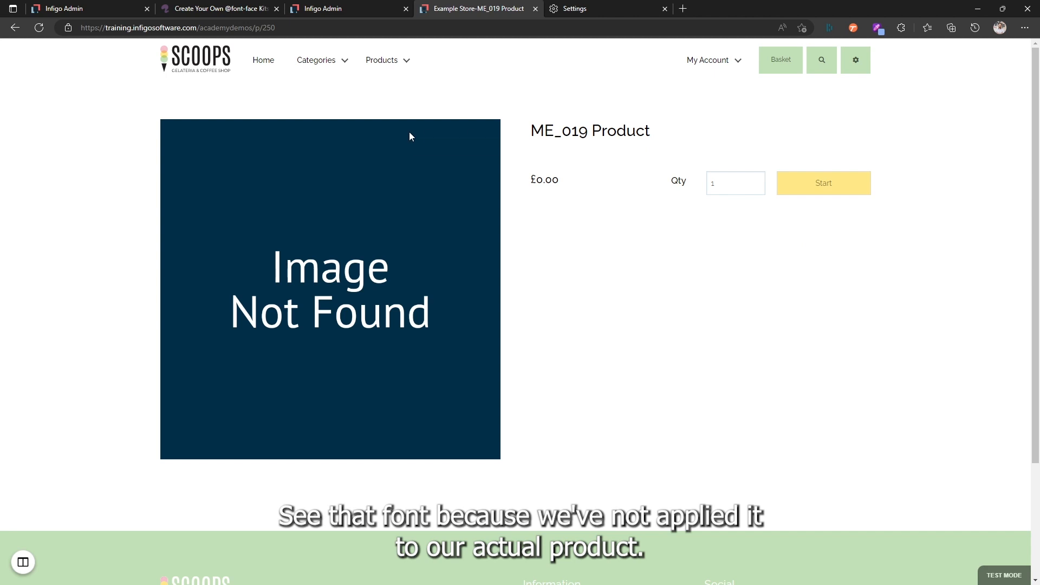
Step: In the admin font settings of ME_019 Product, deselect Infigo Default Fonts, assign the Roboto category instead and save the changes
{"action": "left_click", "coordinate": [348, 8]}
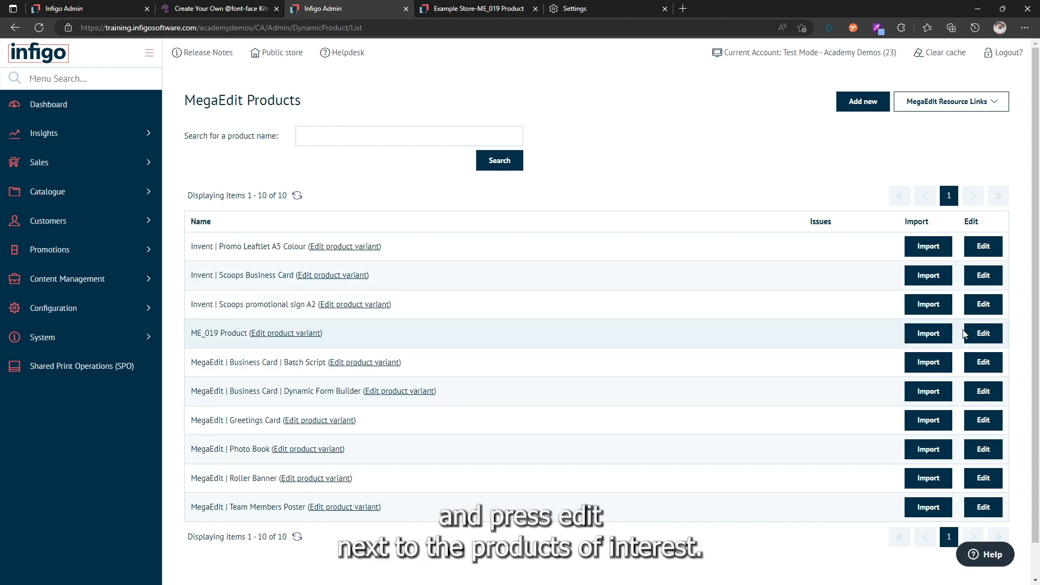
{"action": "left_click", "coordinate": [987, 338]}
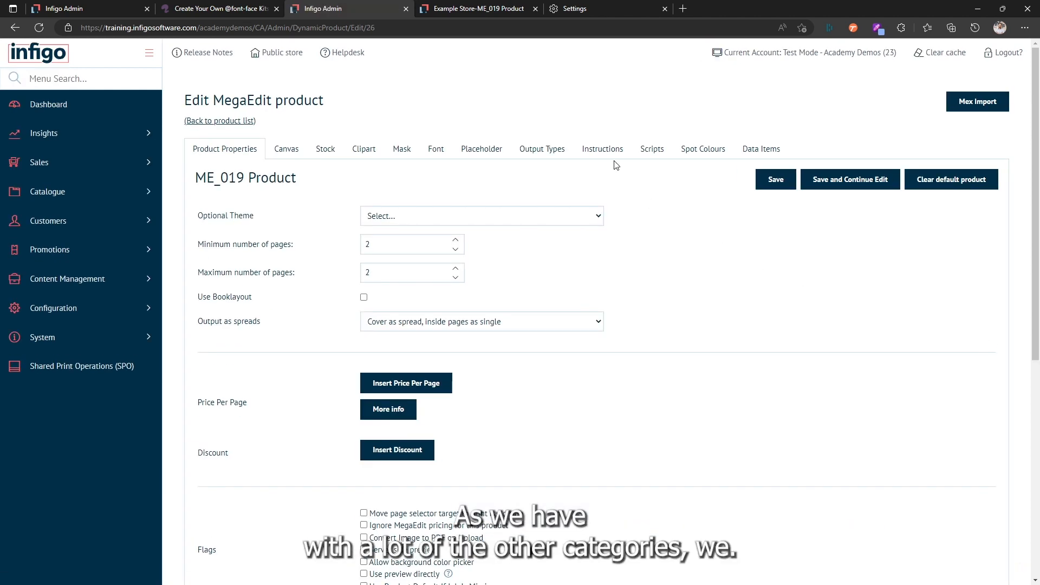
{"action": "left_click", "coordinate": [429, 156]}
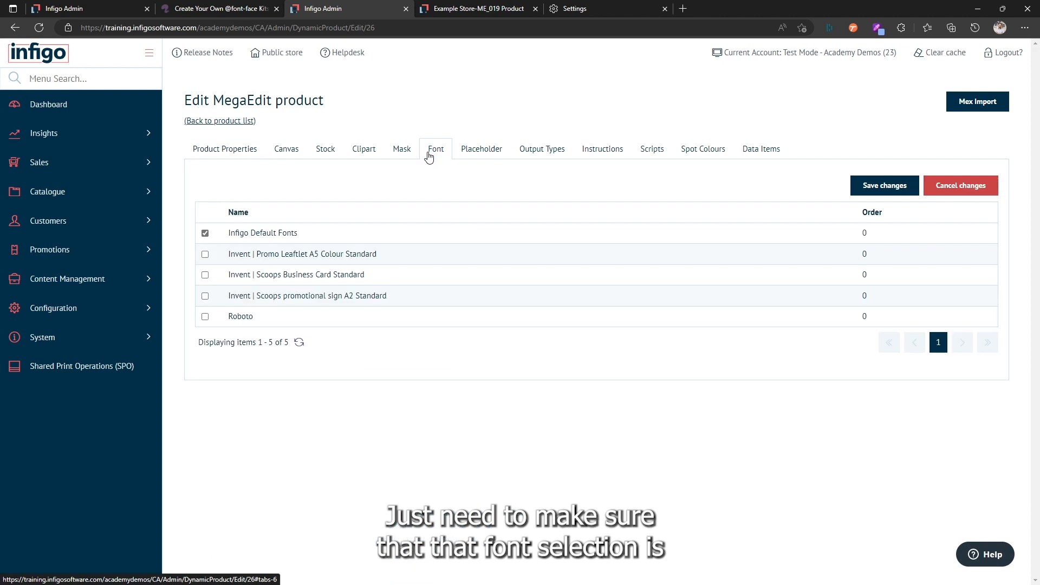
{"action": "left_click", "coordinate": [205, 234]}
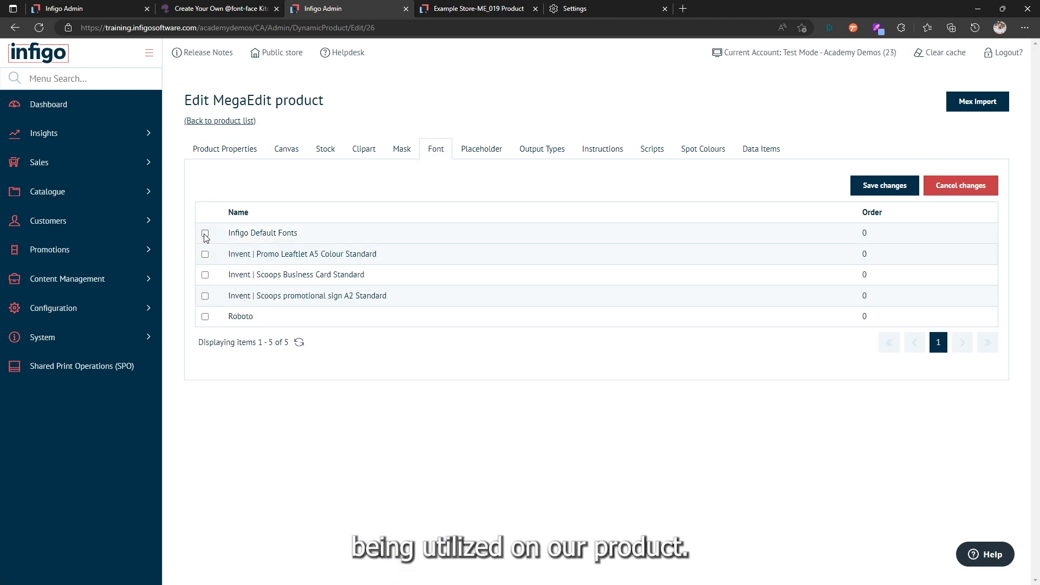
{"action": "left_click", "coordinate": [206, 319]}
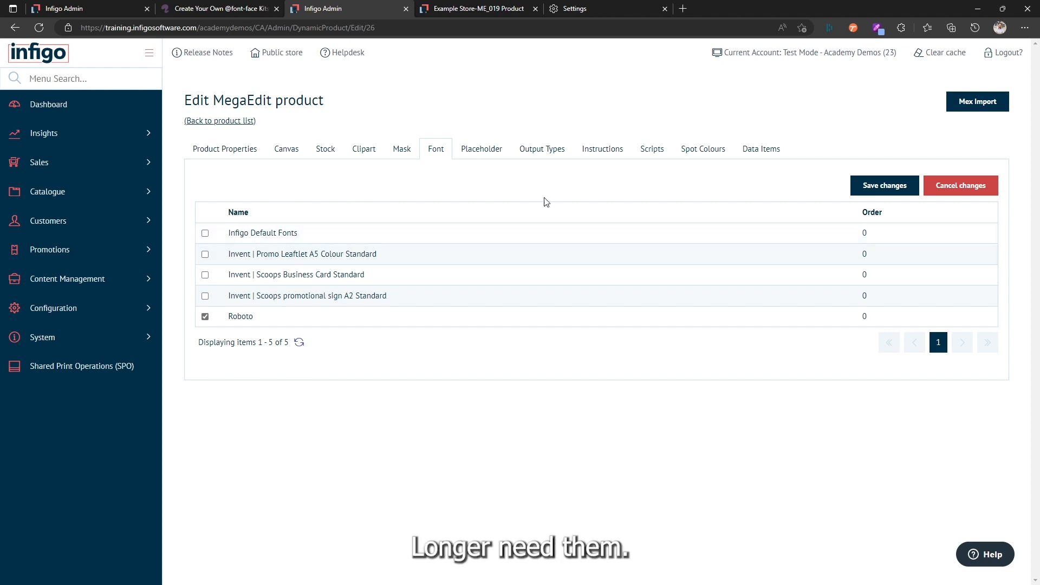
{"action": "left_click", "coordinate": [884, 186]}
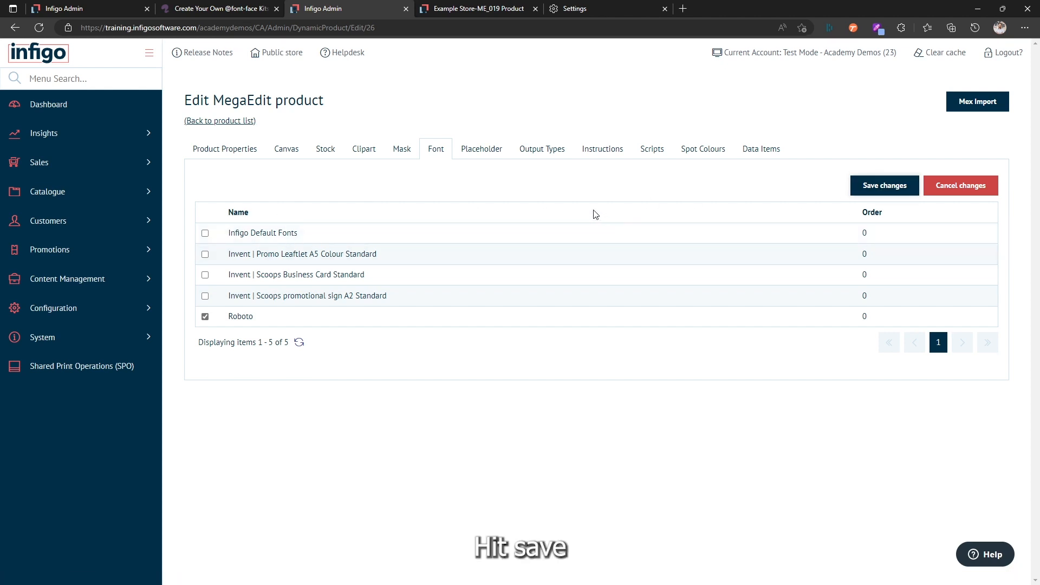
Step: Start ME_019 Product in the storefront editor and list the fonts offered for the selected name text
{"action": "left_click", "coordinate": [474, 8]}
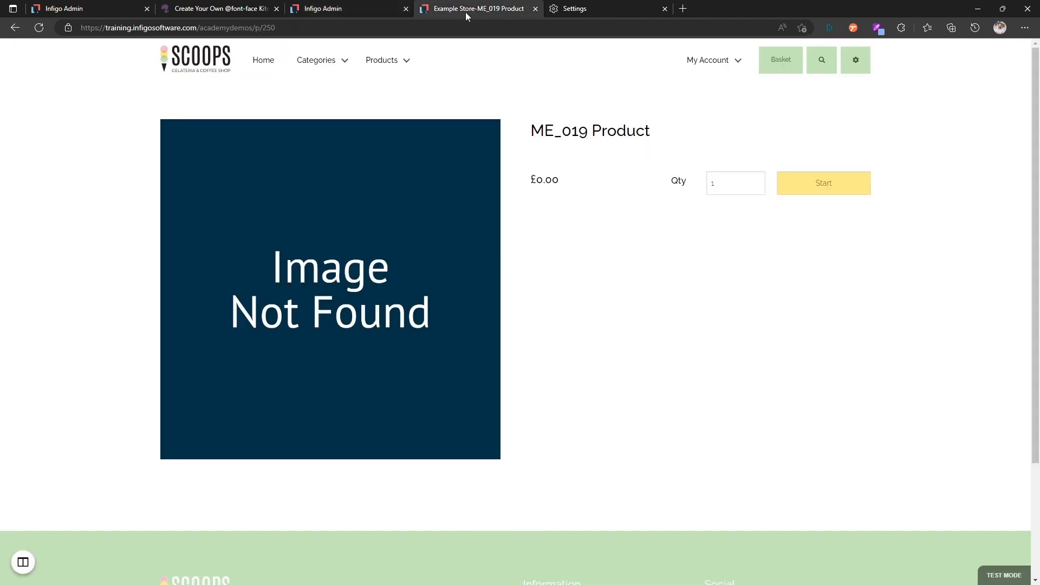
{"action": "left_click", "coordinate": [824, 187]}
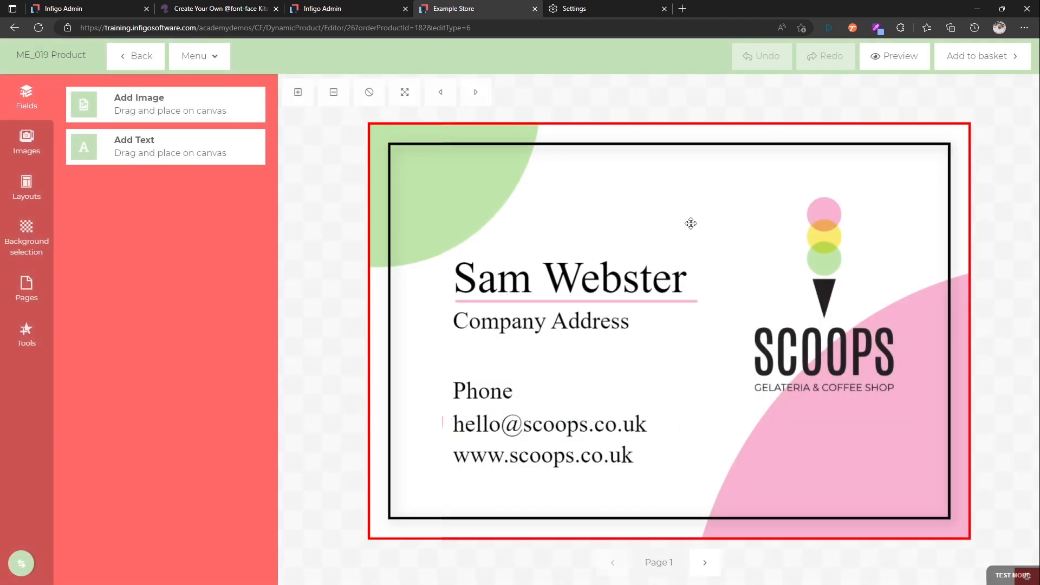
{"action": "left_click", "coordinate": [566, 276]}
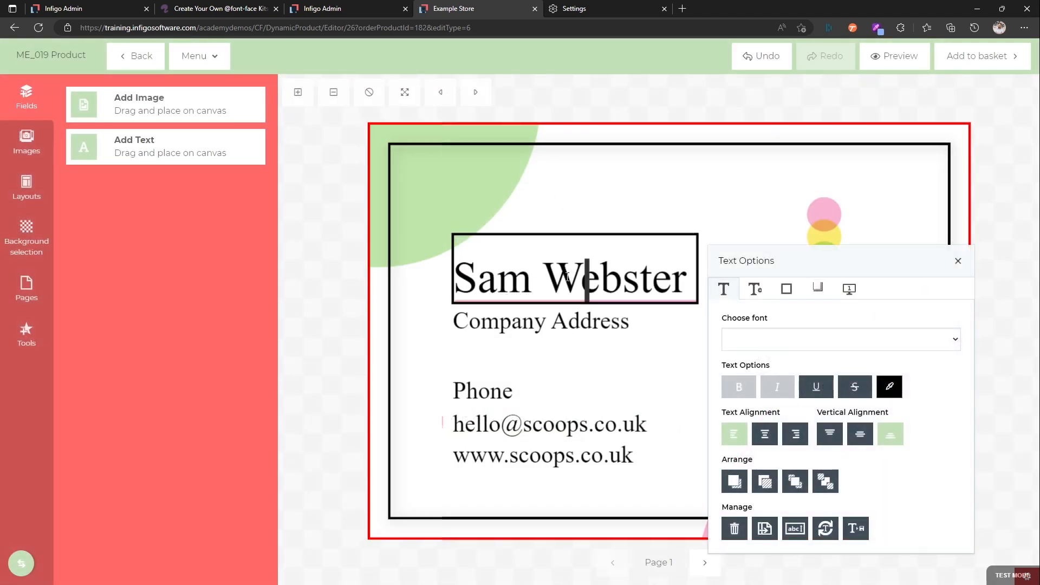
{"action": "key", "text": "ctrl+a"}
{"action": "left_click", "coordinate": [845, 341]}
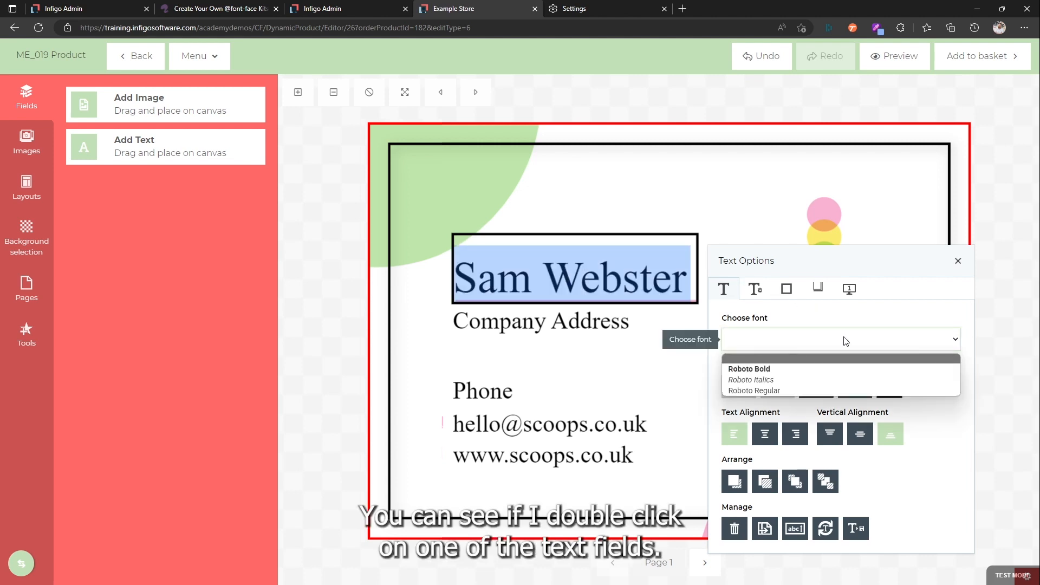
Step: Try the Roboto Regular and Roboto Italics fonts on the whole name text of the business card
{"action": "double_click", "coordinate": [624, 264]}
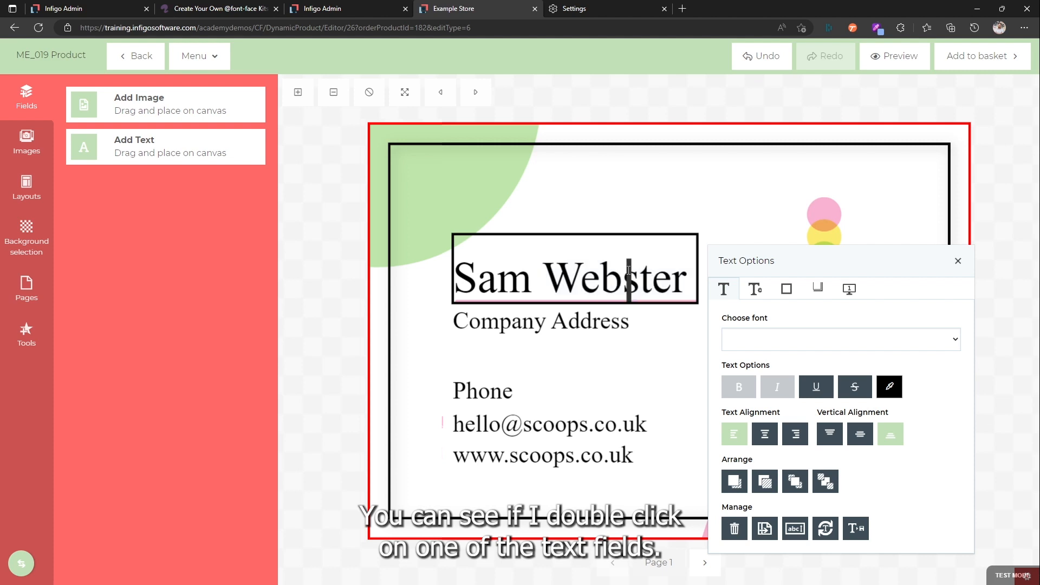
{"action": "double_click", "coordinate": [628, 270]}
{"action": "triple_click", "coordinate": [629, 271]}
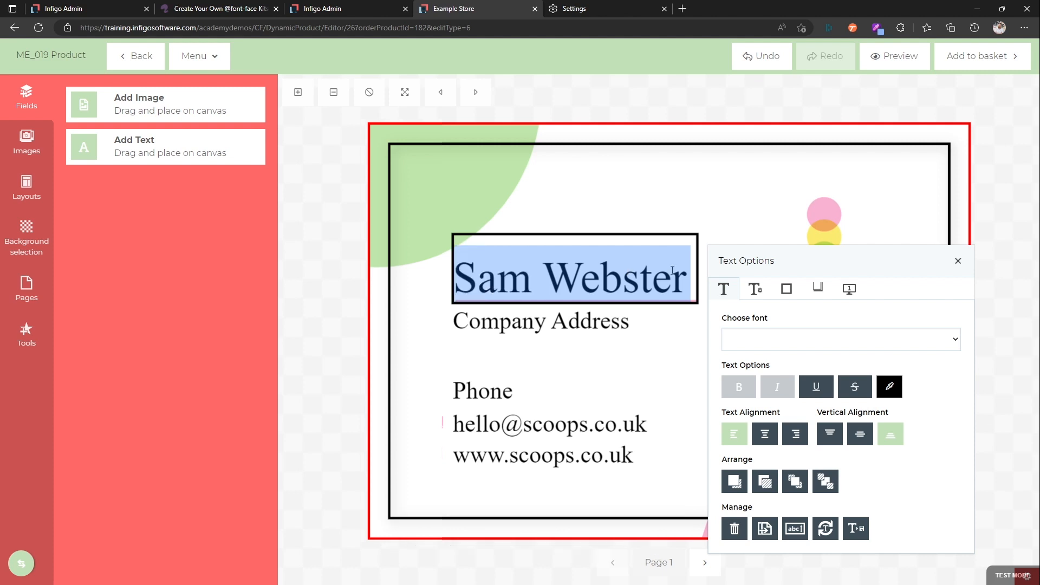
{"action": "left_click", "coordinate": [731, 344]}
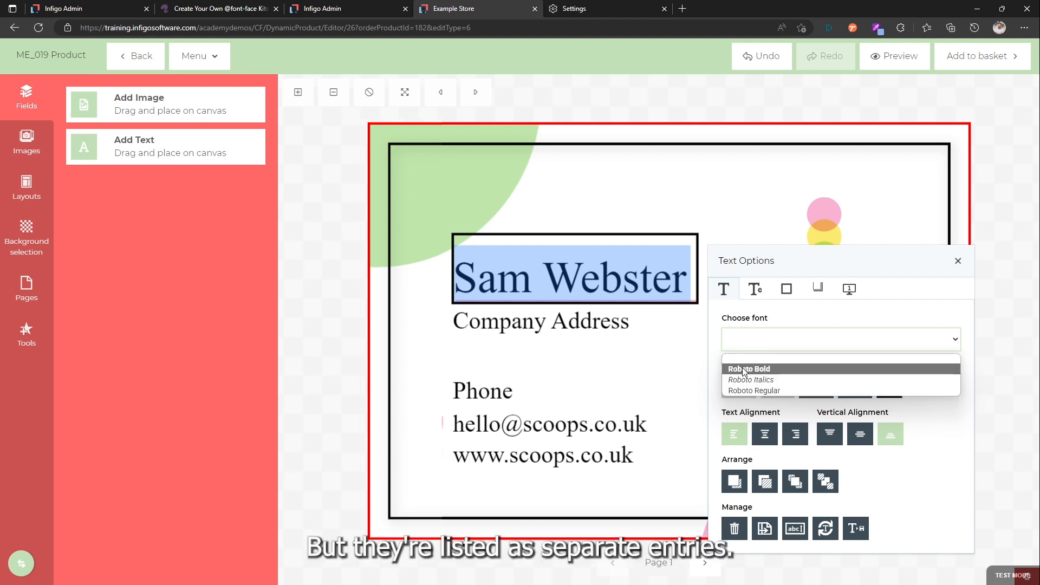
{"action": "left_click", "coordinate": [747, 390]}
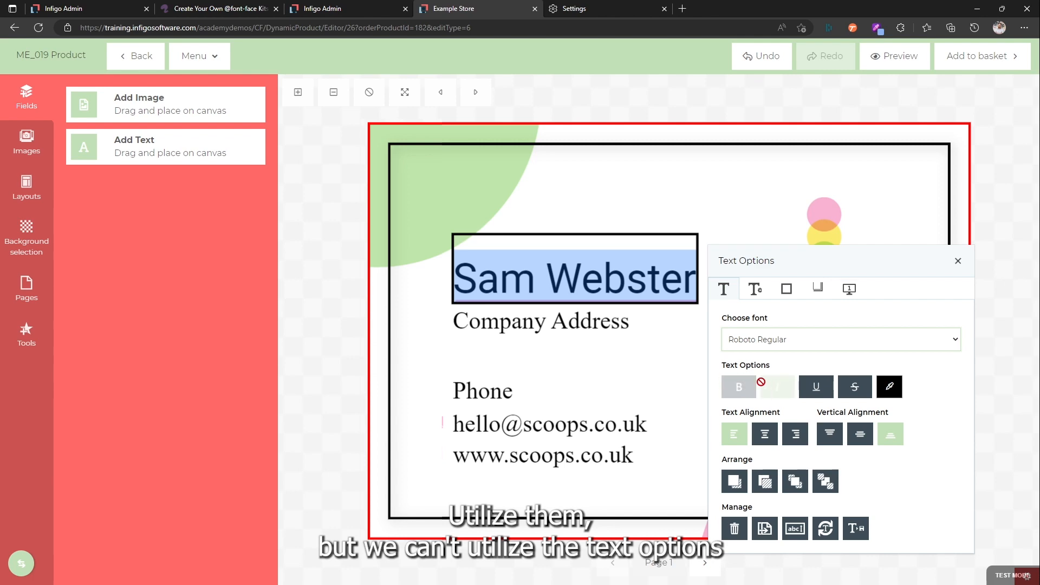
{"action": "left_click", "coordinate": [774, 346]}
{"action": "left_click", "coordinate": [764, 358]}
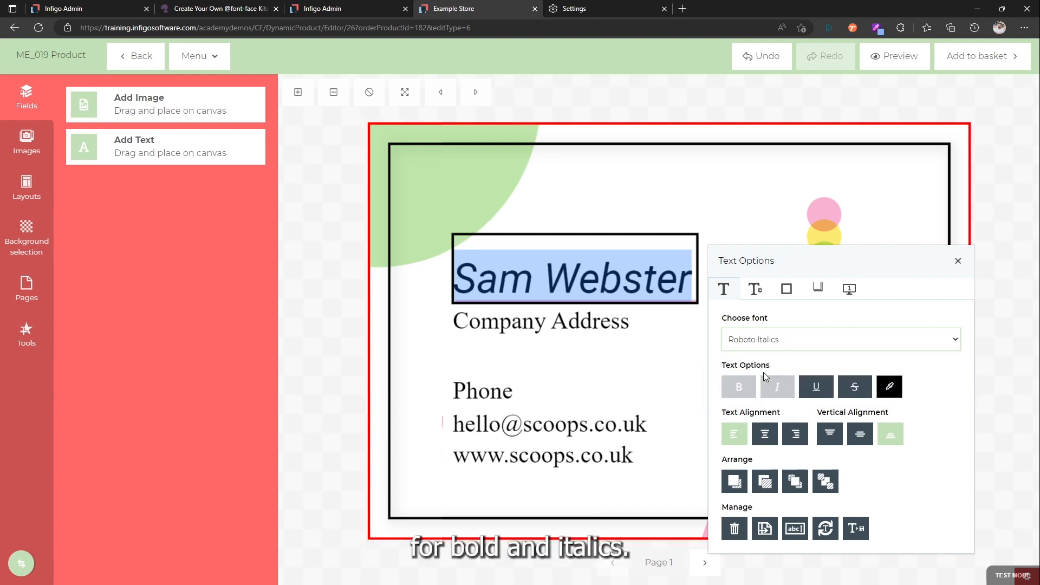
{"action": "left_click", "coordinate": [766, 346]}
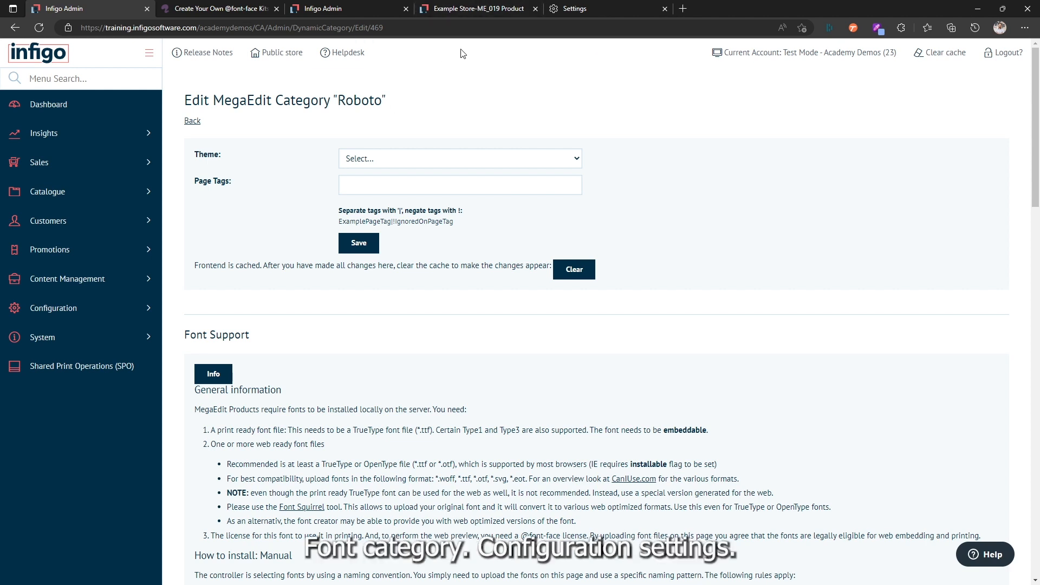
Step: Go back to the font categories in the MegaEdit general data and open the Roboto category's configuration
{"action": "left_click", "coordinate": [192, 121]}
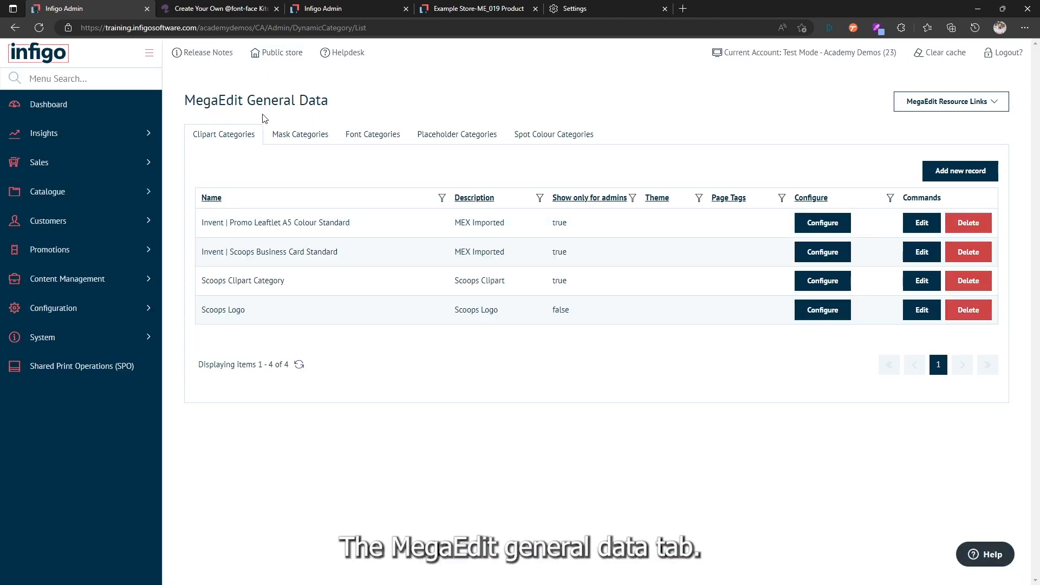
{"action": "left_click", "coordinate": [371, 135]}
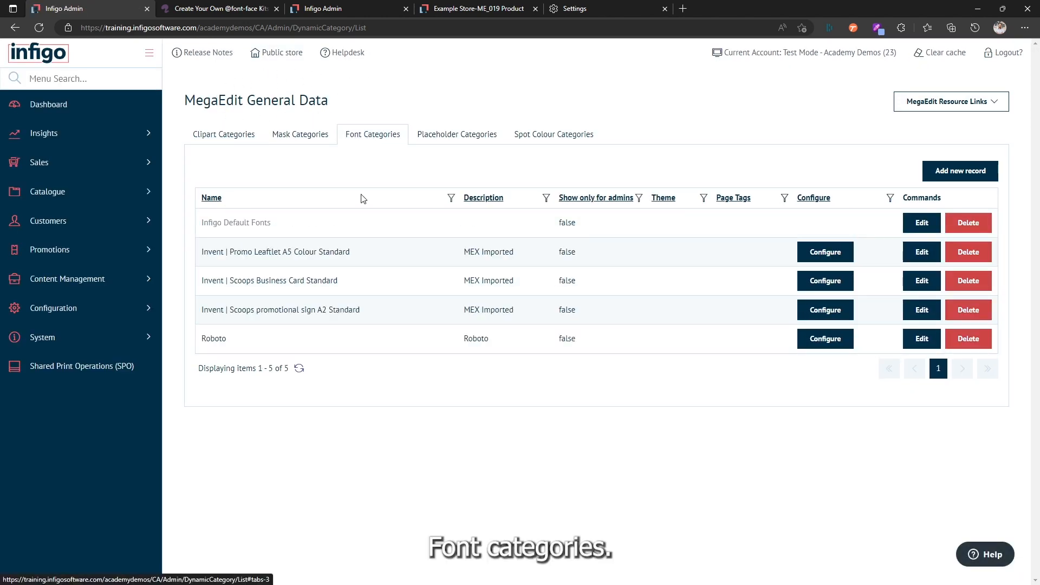
{"action": "left_click", "coordinate": [822, 342]}
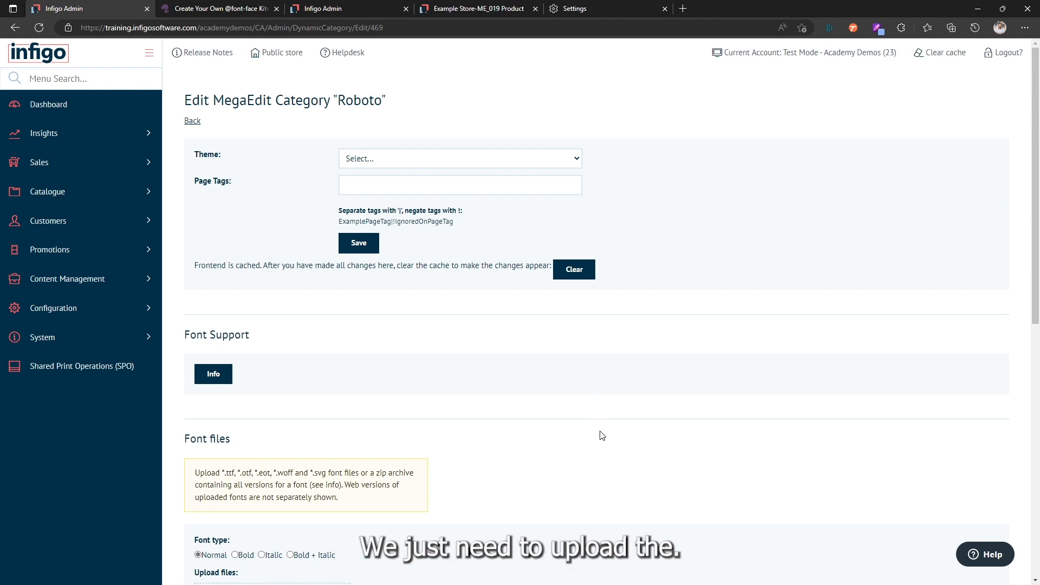
Step: Delete the roboto-italic-webfont.ttf and roboto-bold-webfont.ttf files from the Roboto category's font files
{"action": "scroll", "coordinate": [485, 399], "scroll_direction": "down", "scroll_amount": 3}
{"action": "scroll", "coordinate": [460, 401], "scroll_direction": "down", "scroll_amount": 1}
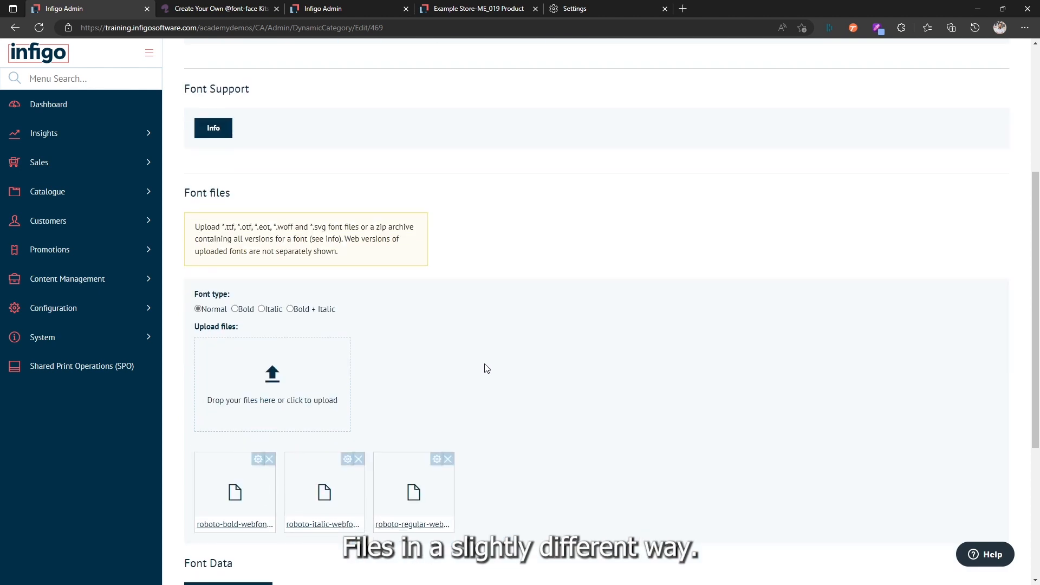
{"action": "scroll", "coordinate": [485, 362], "scroll_direction": "down", "scroll_amount": 1}
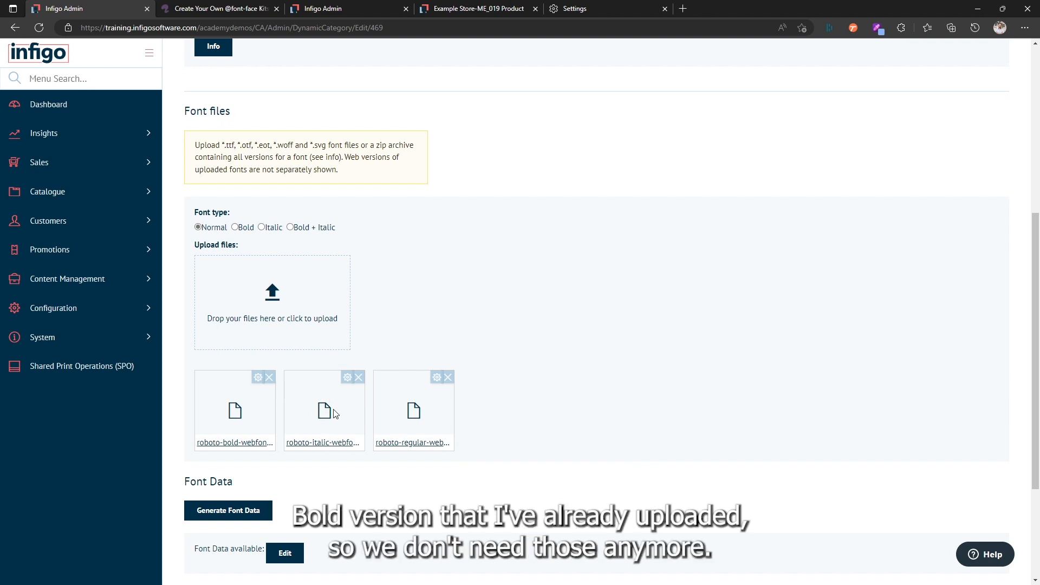
{"action": "left_click", "coordinate": [359, 377]}
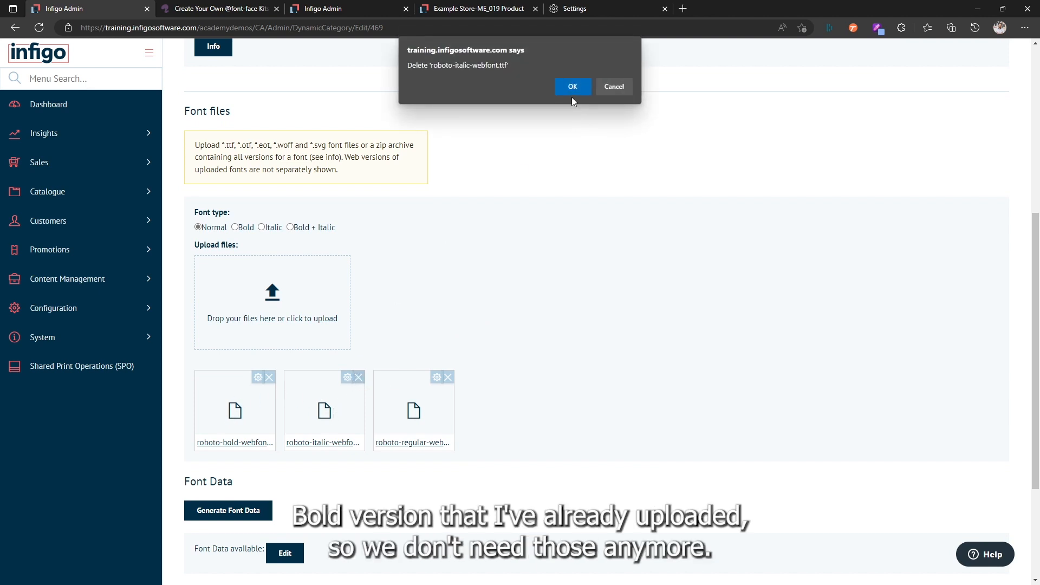
{"action": "left_click", "coordinate": [570, 82]}
{"action": "left_click", "coordinate": [269, 377]}
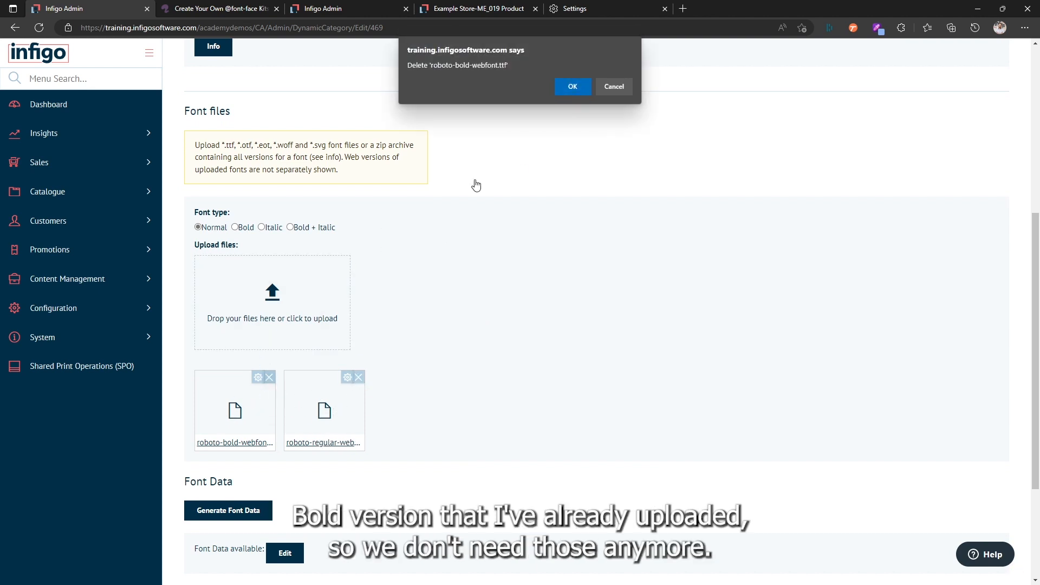
{"action": "left_click", "coordinate": [584, 87]}
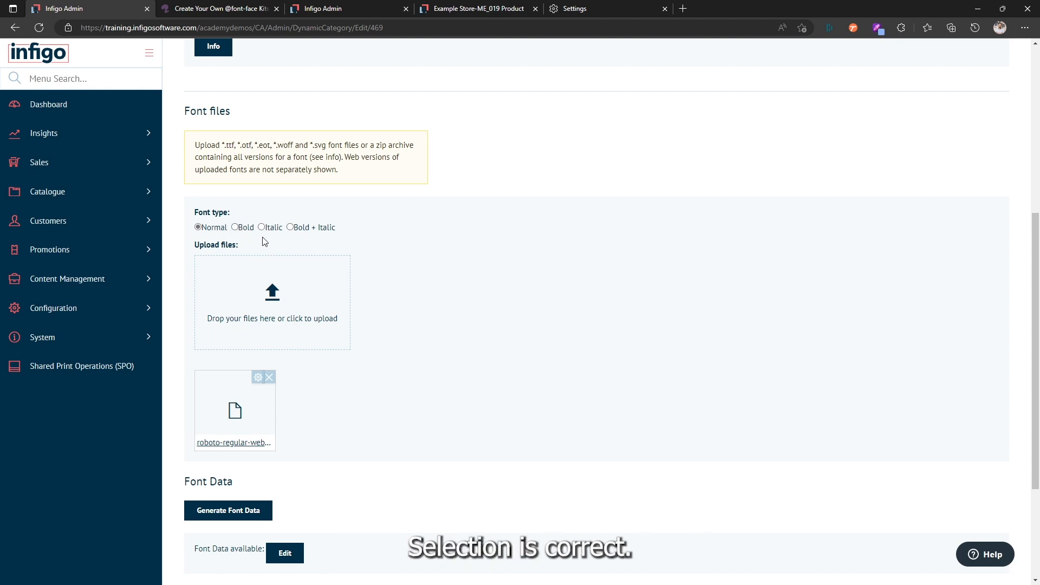
Step: Upload the Roboto Bold zip from the Fonts folder to the Roboto category with the font type Bold
{"action": "left_click", "coordinate": [235, 228]}
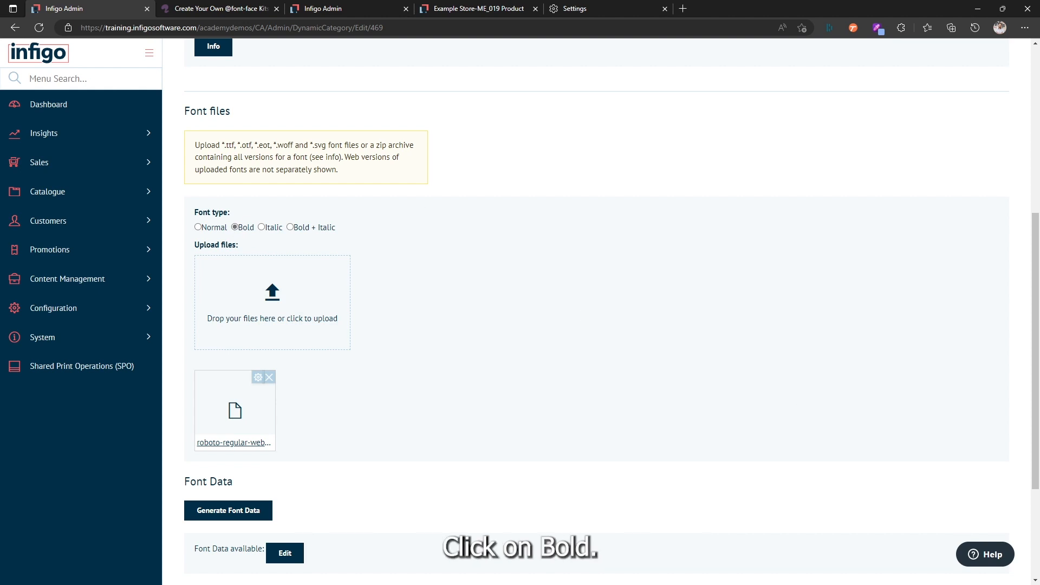
{"action": "key", "text": "alt+Tab"}
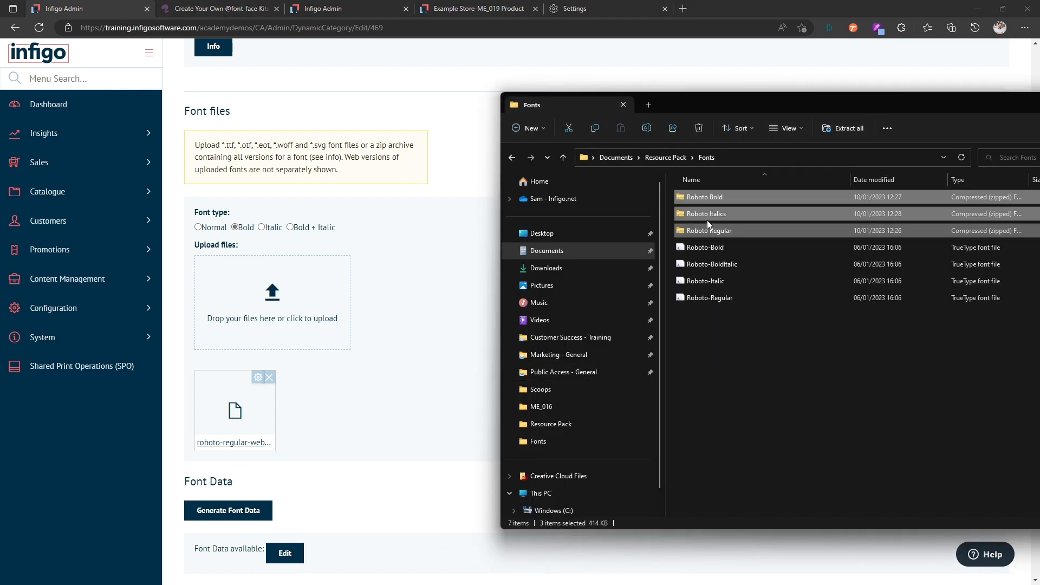
{"action": "left_click", "coordinate": [729, 324]}
{"action": "left_click_drag", "start_coordinate": [704, 196], "coordinate": [274, 325]}
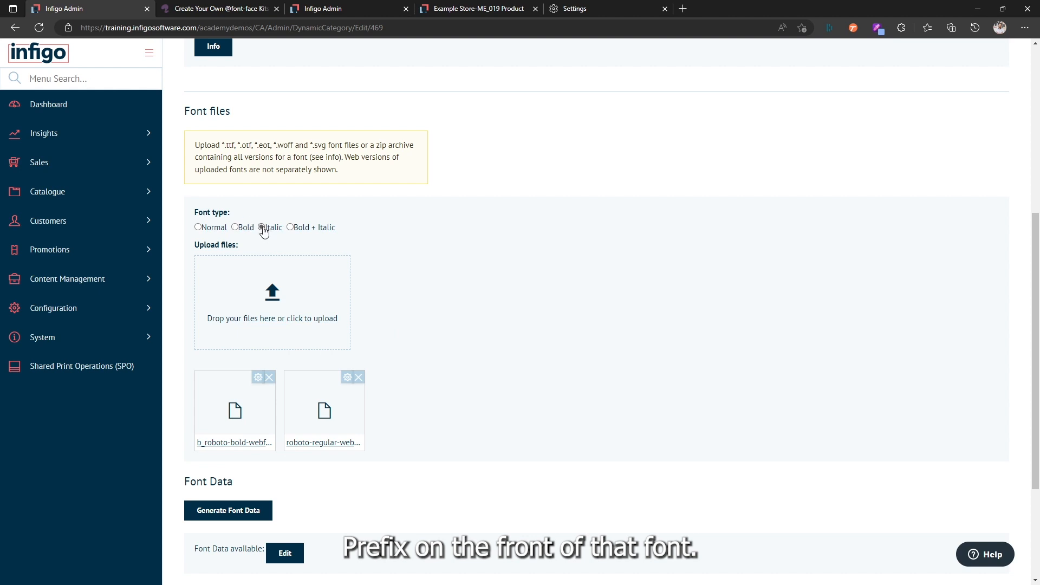
Step: Upload the Roboto Italics zip with the font type Italic and regenerate the category's font data
{"action": "left_click", "coordinate": [297, 297]}
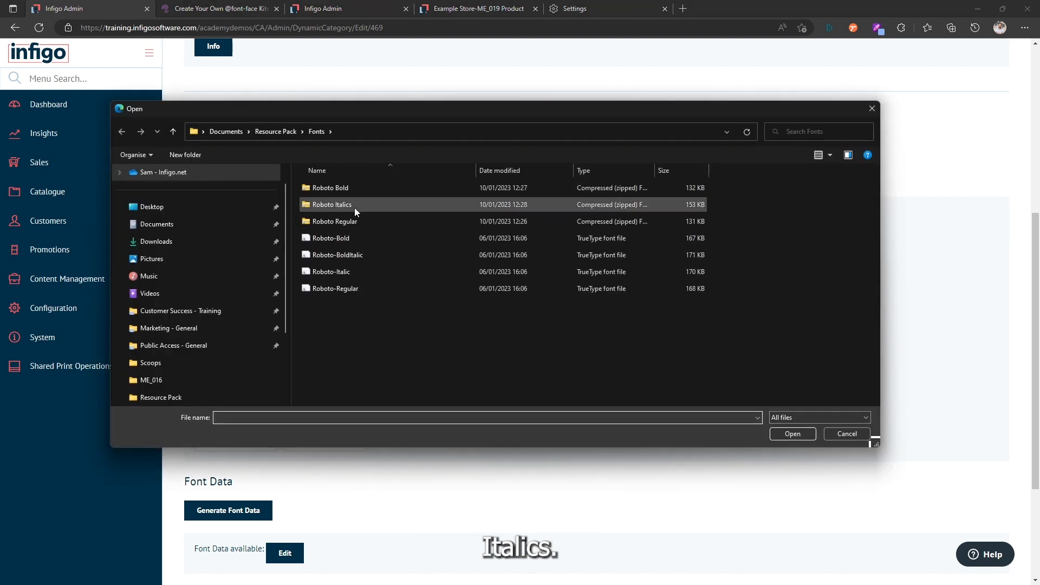
{"action": "double_click", "coordinate": [338, 204]}
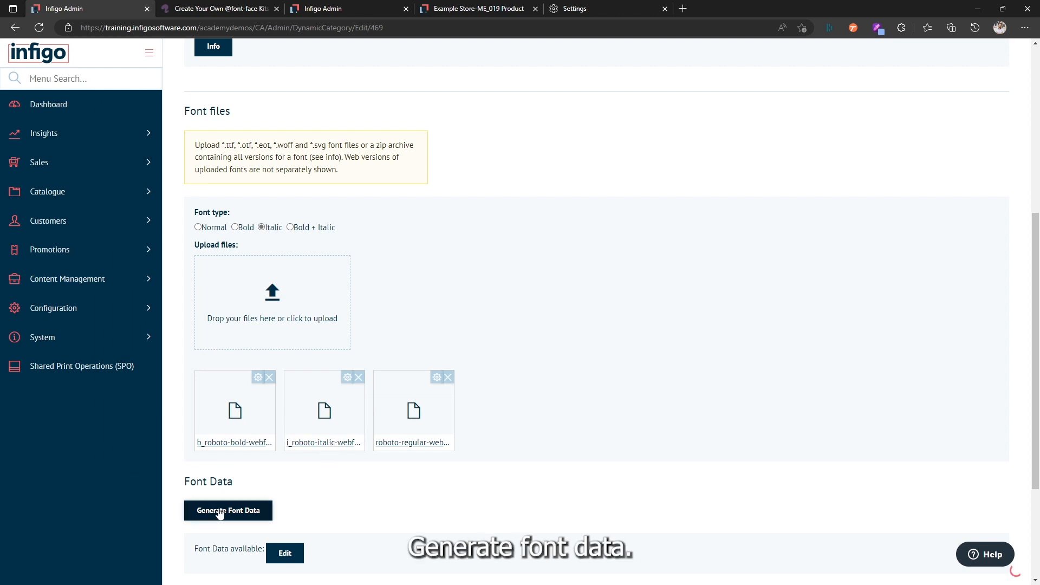
{"action": "scroll", "coordinate": [349, 485], "scroll_direction": "down", "scroll_amount": 3}
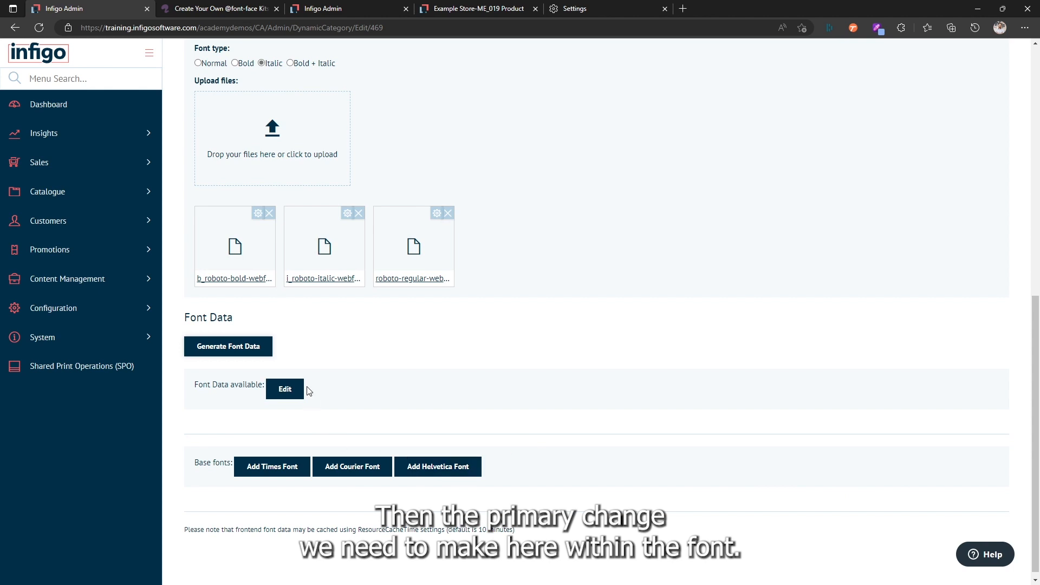
Step: Open the current font data for editing and enlarge its dialog and text area to show whole font entries
{"action": "left_click", "coordinate": [287, 389]}
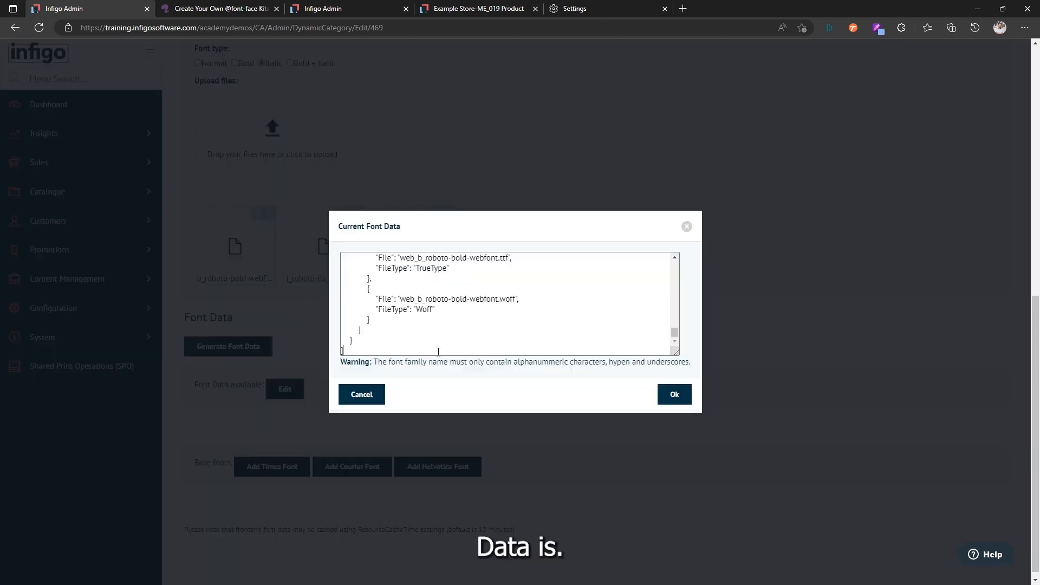
{"action": "left_click_drag", "start_coordinate": [636, 220], "coordinate": [654, 130]}
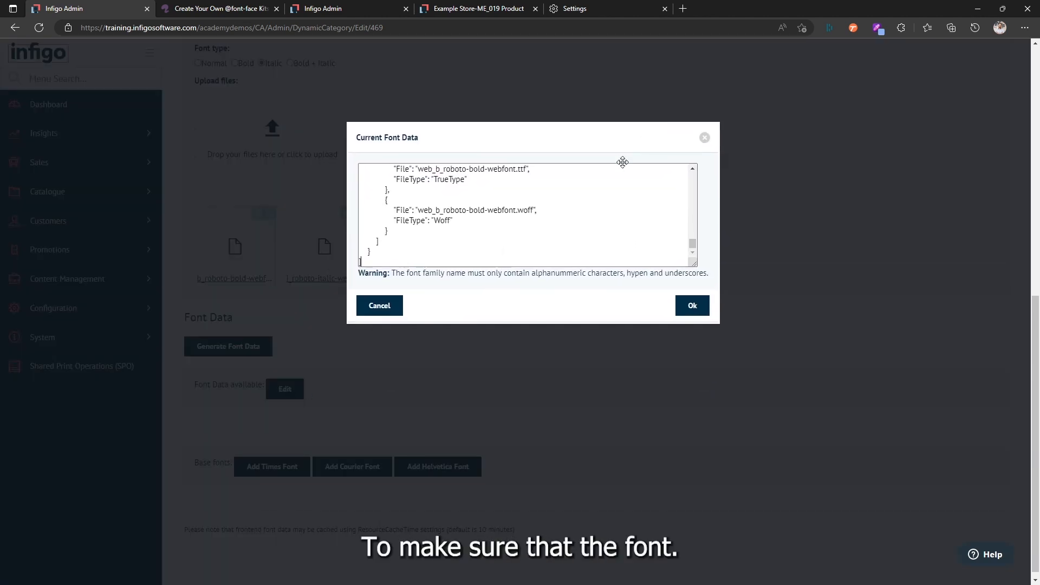
{"action": "scroll", "coordinate": [527, 252], "scroll_direction": "up", "scroll_amount": 5}
{"action": "scroll", "coordinate": [527, 251], "scroll_direction": "up", "scroll_amount": 2}
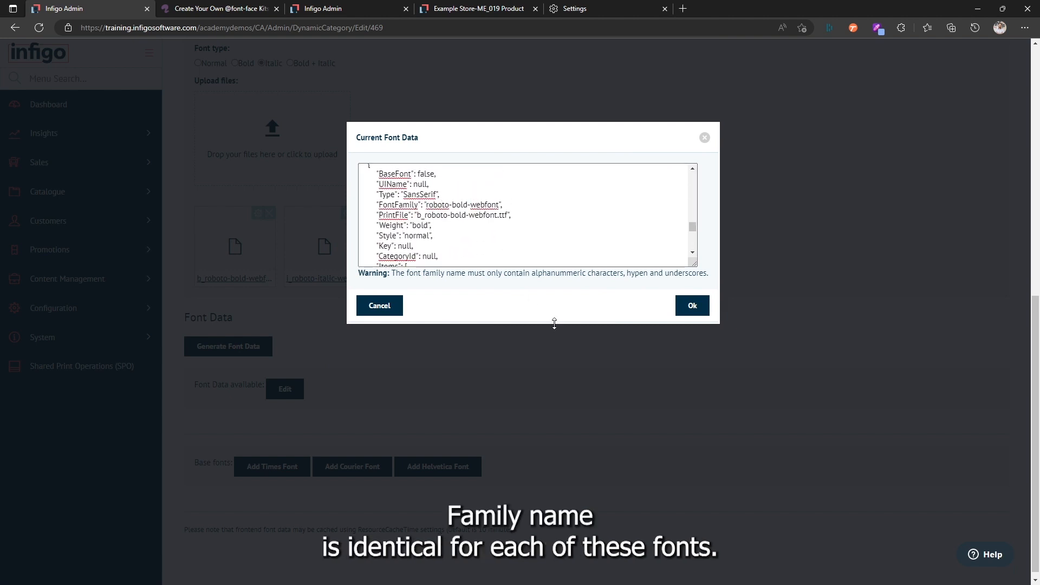
{"action": "left_click_drag", "start_coordinate": [554, 324], "coordinate": [571, 559]}
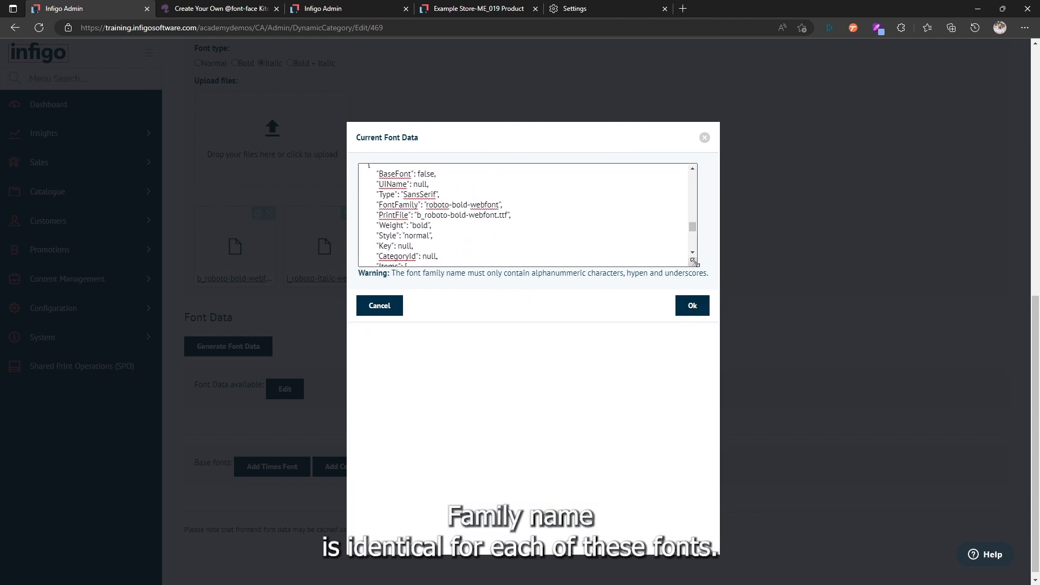
{"action": "left_click_drag", "start_coordinate": [694, 264], "coordinate": [697, 498]}
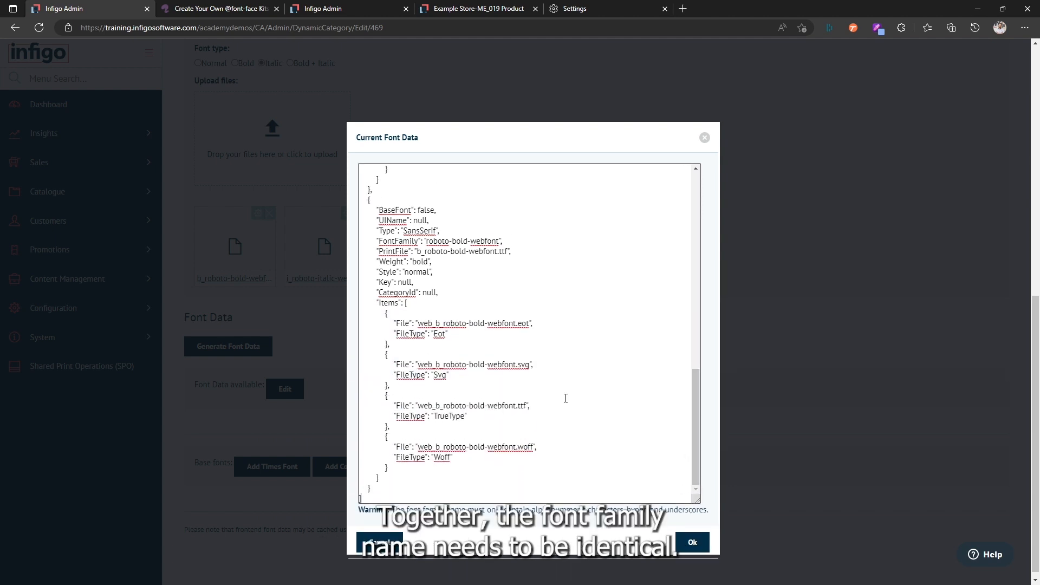
Step: Set the FontFamily of the roboto-regular-webfont entry in the font data to Roboto
{"action": "left_click_drag", "start_coordinate": [700, 445], "coordinate": [704, 200]}
{"action": "left_click_drag", "start_coordinate": [426, 221], "coordinate": [510, 220]}
{"action": "type", "text": "Robot"}
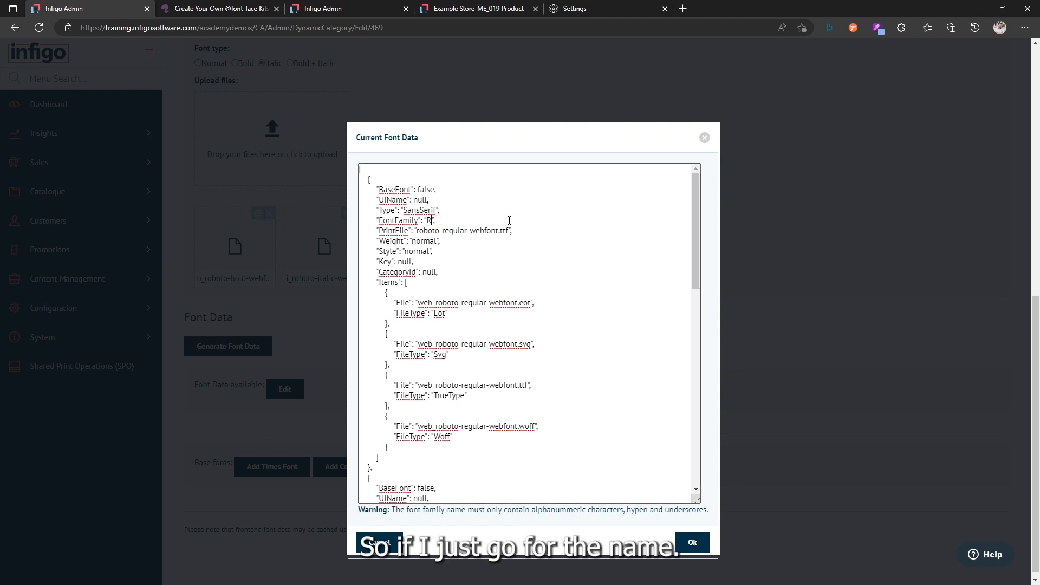
{"action": "type", "text": "o"}
Step: Give the italic and bold entries in the font data the same FontFamily name, Roboto, and save the font data
{"action": "double_click", "coordinate": [438, 221]}
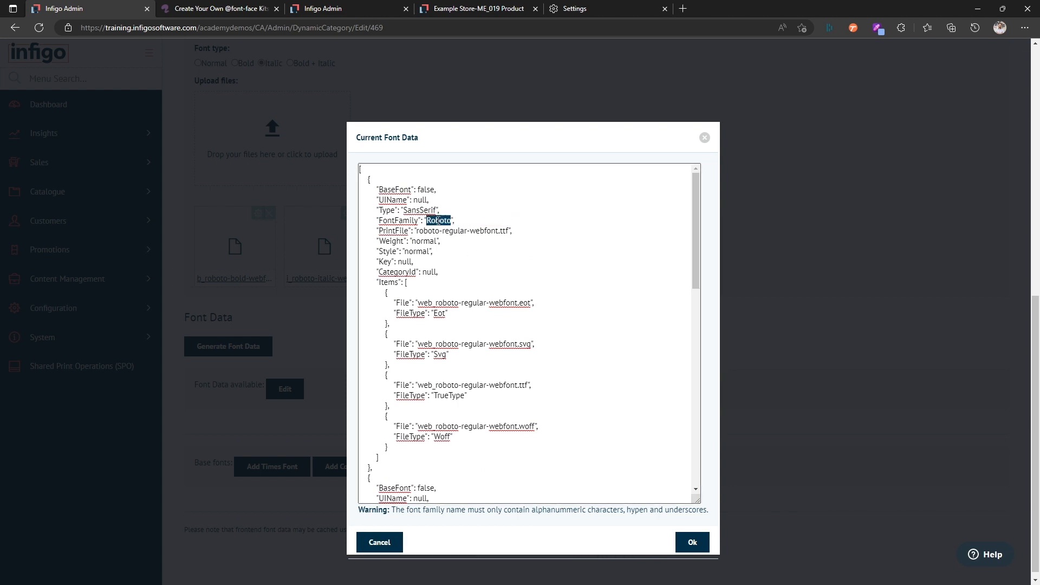
{"action": "scroll", "coordinate": [429, 309], "scroll_direction": "down", "scroll_amount": 4}
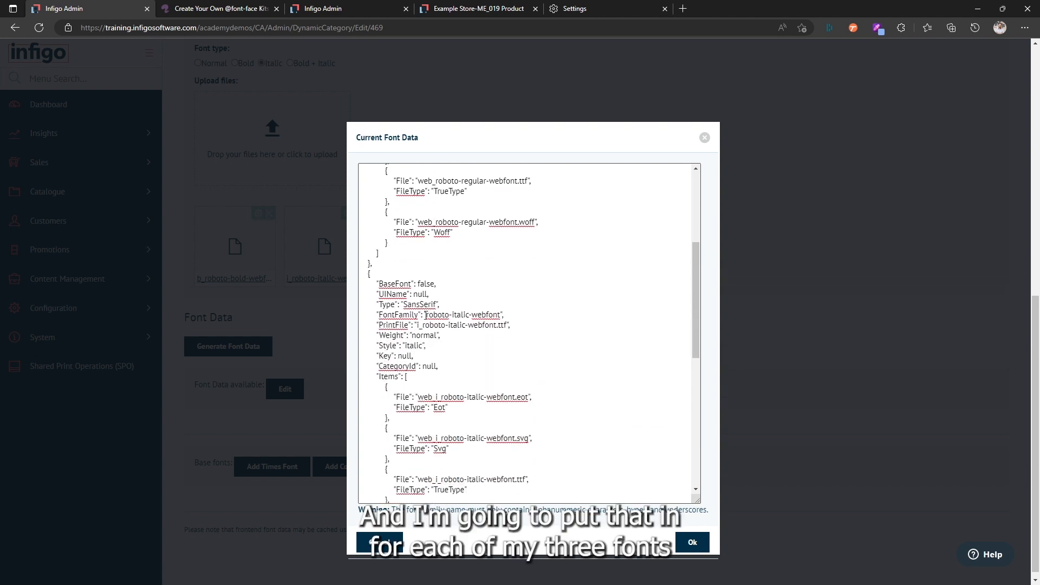
{"action": "left_click_drag", "start_coordinate": [375, 314], "coordinate": [502, 316]}
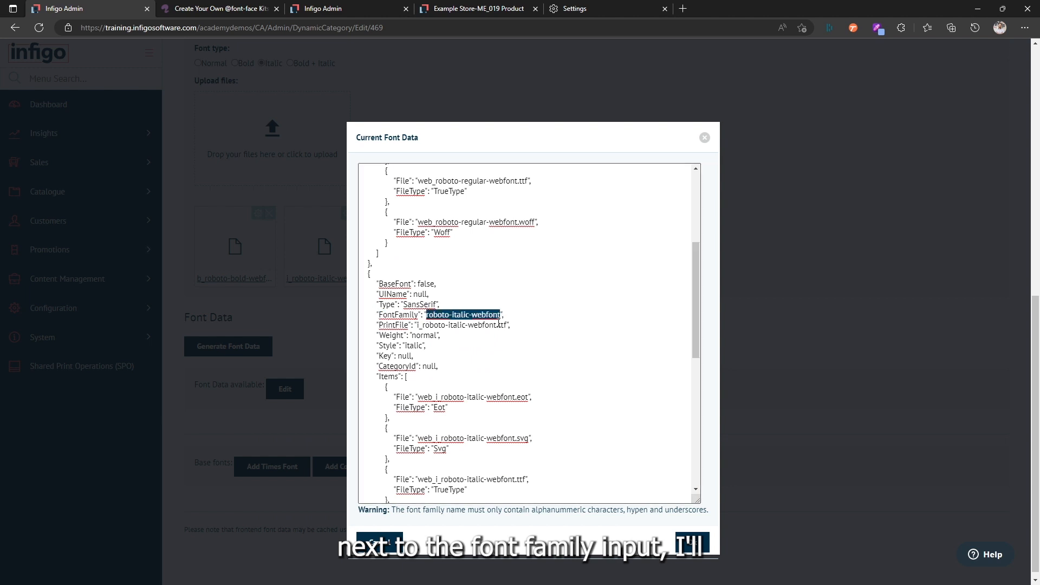
{"action": "type", "text": "Roboto"}
{"action": "scroll", "coordinate": [472, 360], "scroll_direction": "down", "scroll_amount": 6}
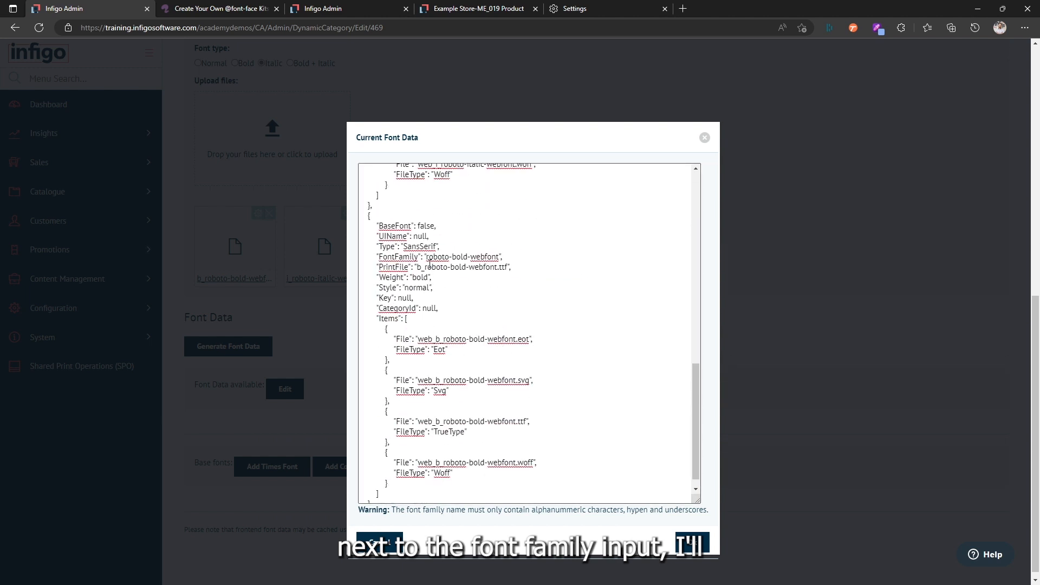
{"action": "left_click_drag", "start_coordinate": [427, 259], "coordinate": [502, 258]}
{"action": "type", "text": "Roboto"}
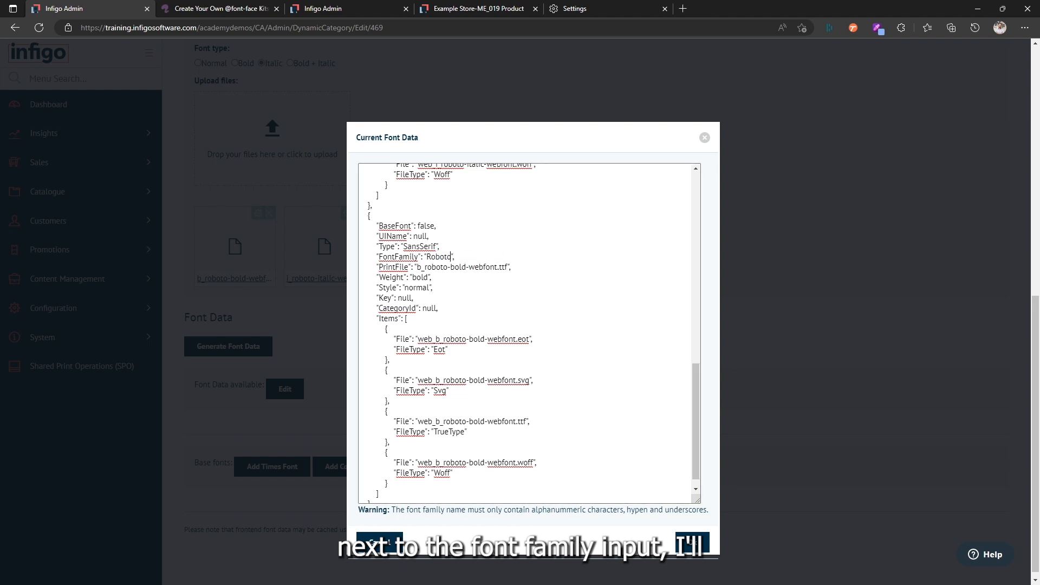
{"action": "left_click", "coordinate": [691, 542]}
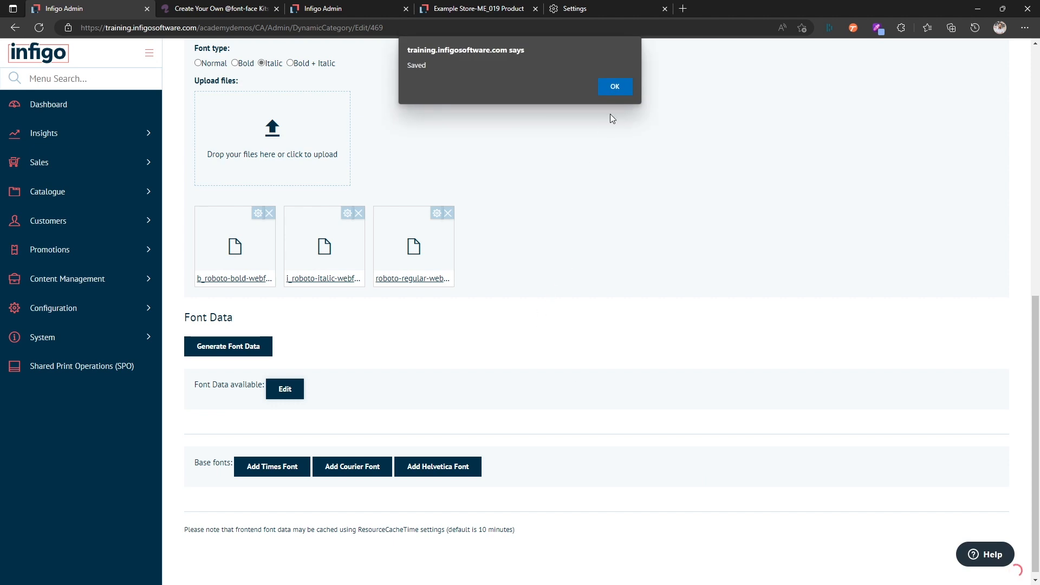
{"action": "left_click", "coordinate": [612, 88]}
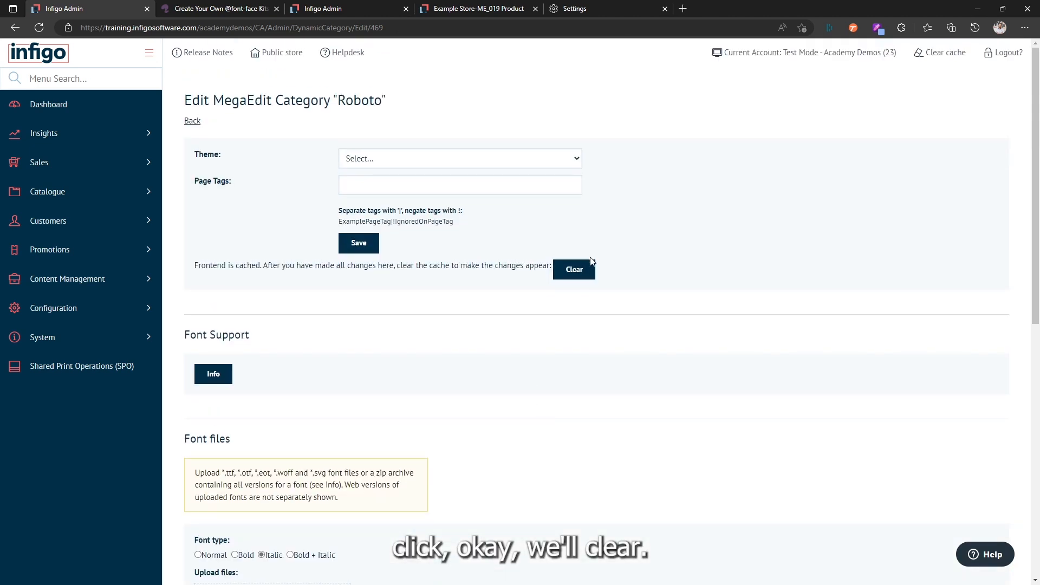
Step: Clear the category's frontend cache, the site cache and the browser's cached images and files for all time
{"action": "left_click", "coordinate": [589, 264]}
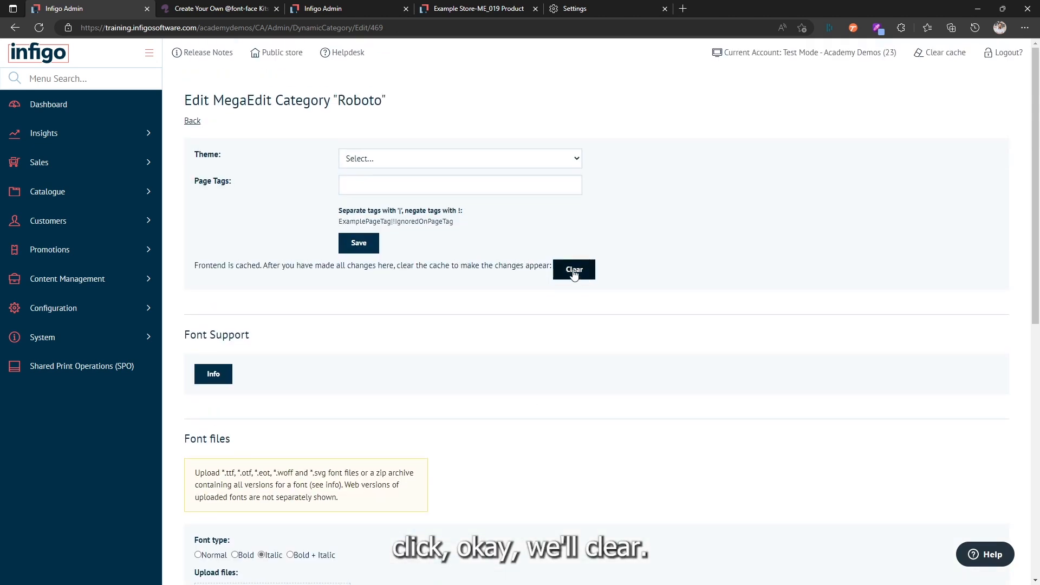
{"action": "left_click", "coordinate": [942, 54]}
{"action": "left_click", "coordinate": [974, 28]}
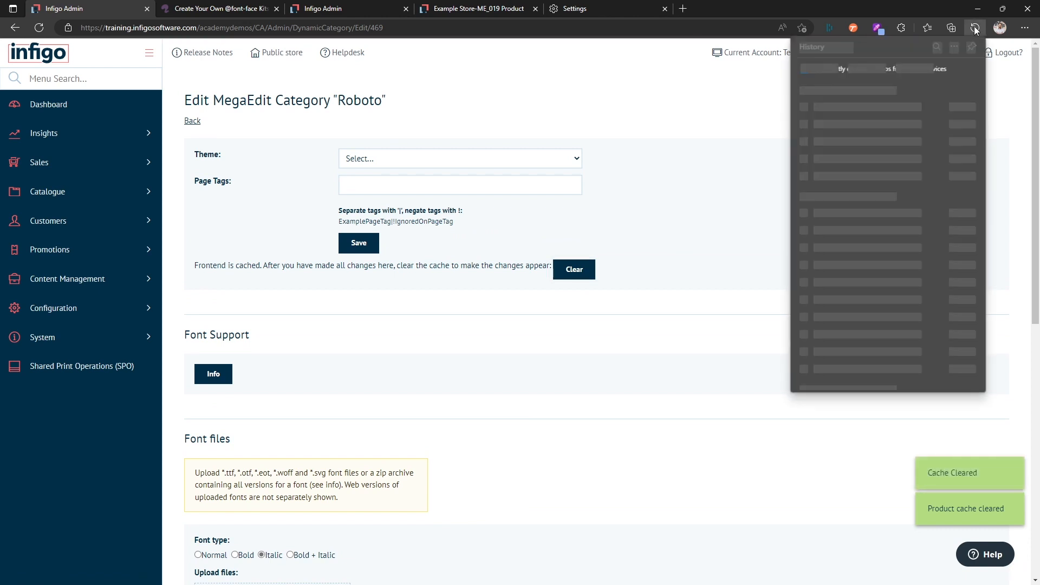
{"action": "left_click", "coordinate": [955, 45]}
{"action": "left_click", "coordinate": [860, 82]}
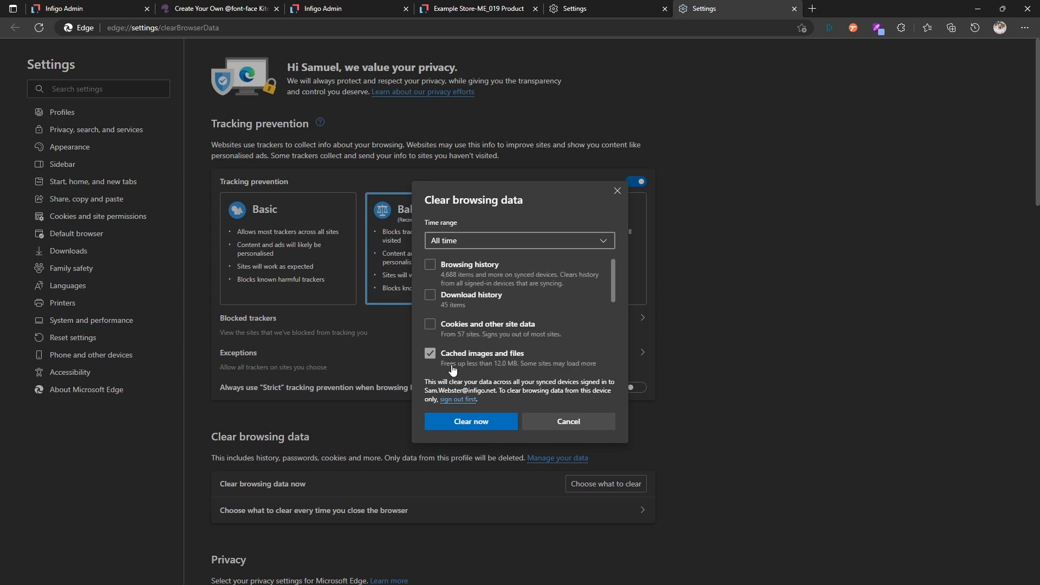
{"action": "left_click", "coordinate": [501, 422]}
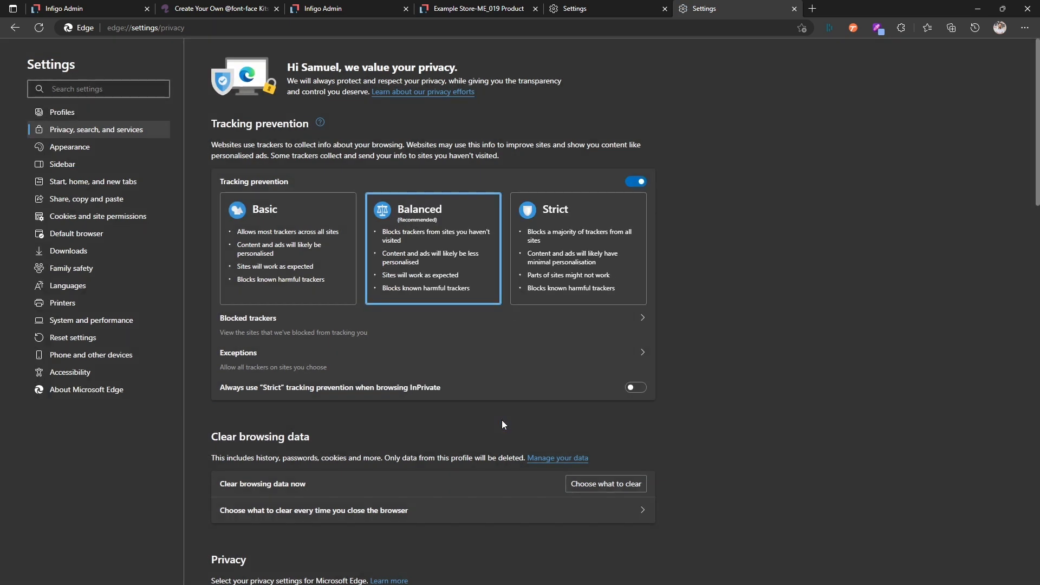
Step: Start ME_019 Product in the storefront editor and apply the Roboto font to the whole name text
{"action": "left_click", "coordinate": [483, 7]}
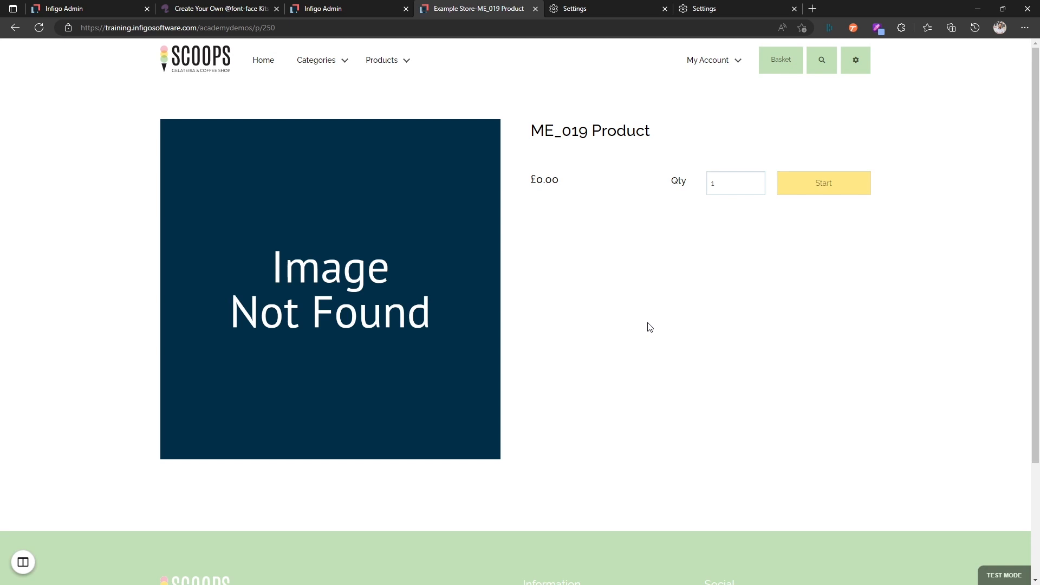
{"action": "left_click", "coordinate": [823, 182]}
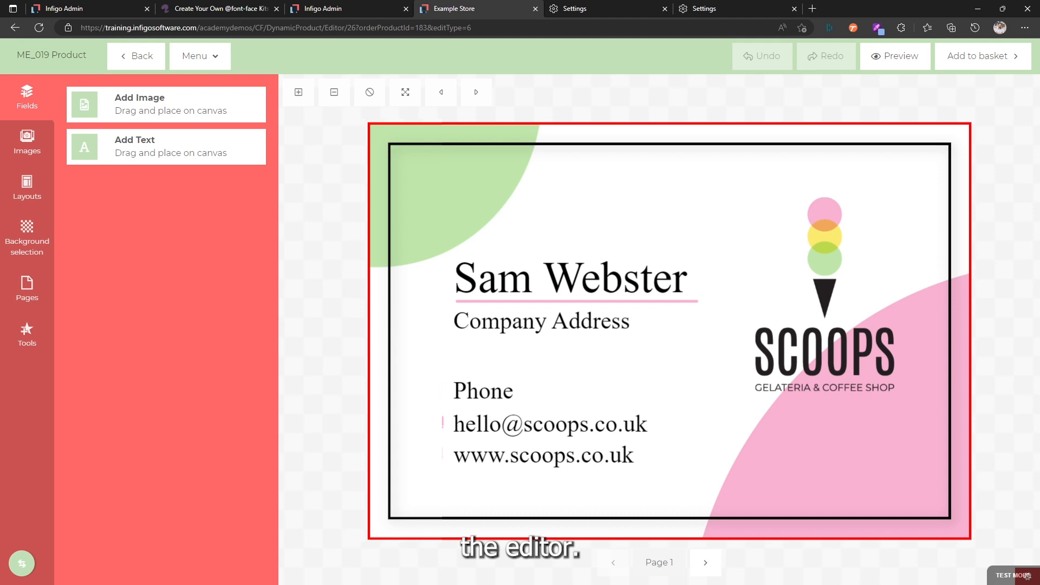
{"action": "left_click", "coordinate": [587, 273]}
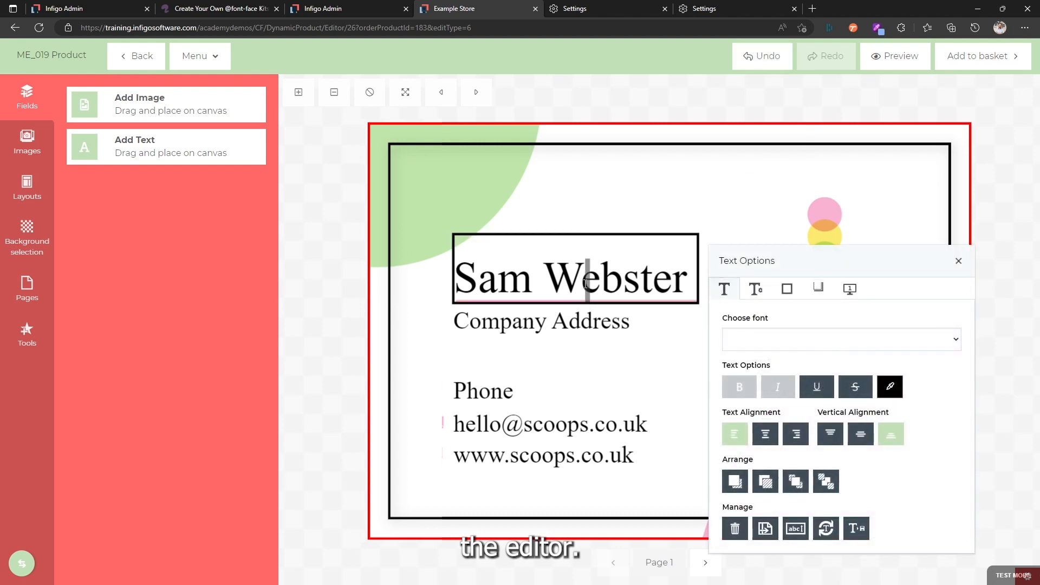
{"action": "triple_click", "coordinate": [585, 285]}
{"action": "left_click", "coordinate": [743, 337]}
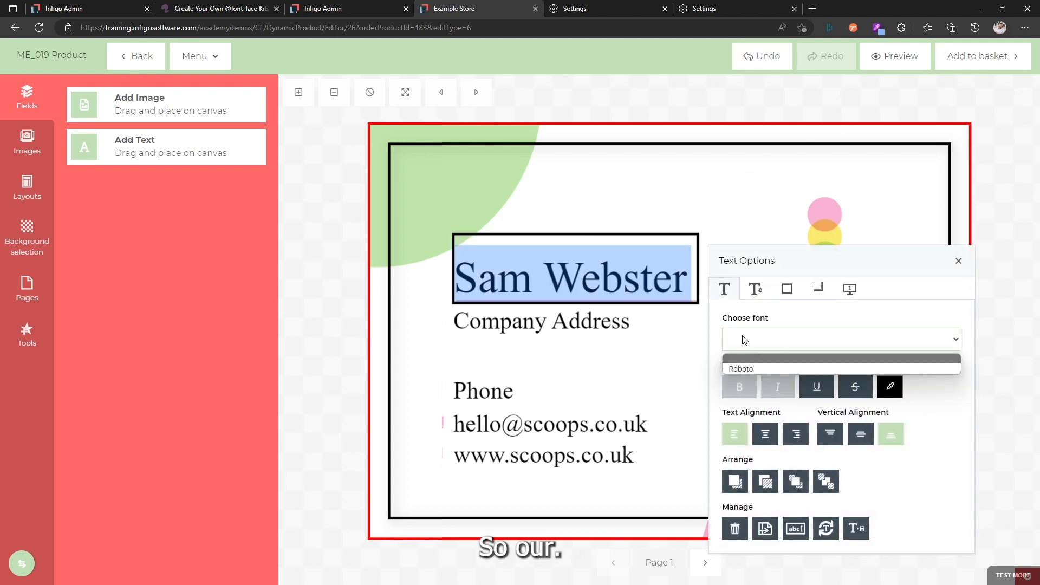
{"action": "left_click", "coordinate": [752, 369]}
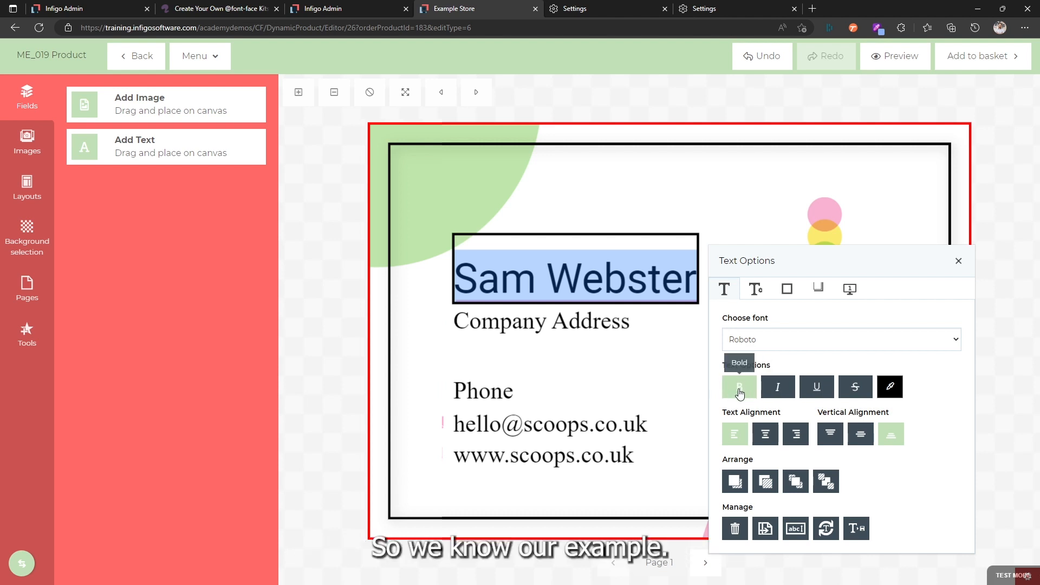
Step: Try the bold and italic text options one at a time on the name text, switching each off again
{"action": "left_click", "coordinate": [736, 390]}
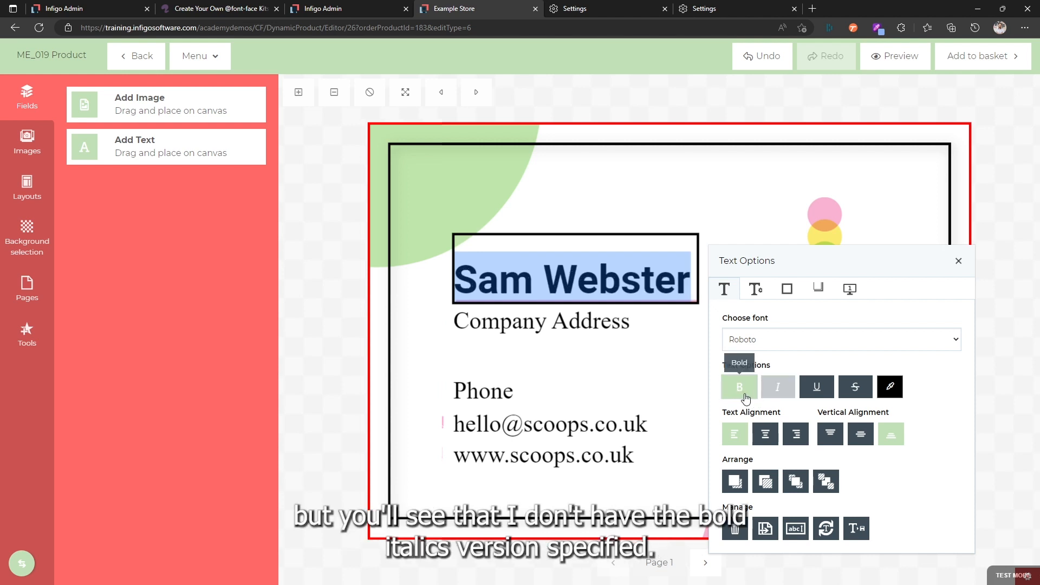
{"action": "left_click", "coordinate": [744, 396]}
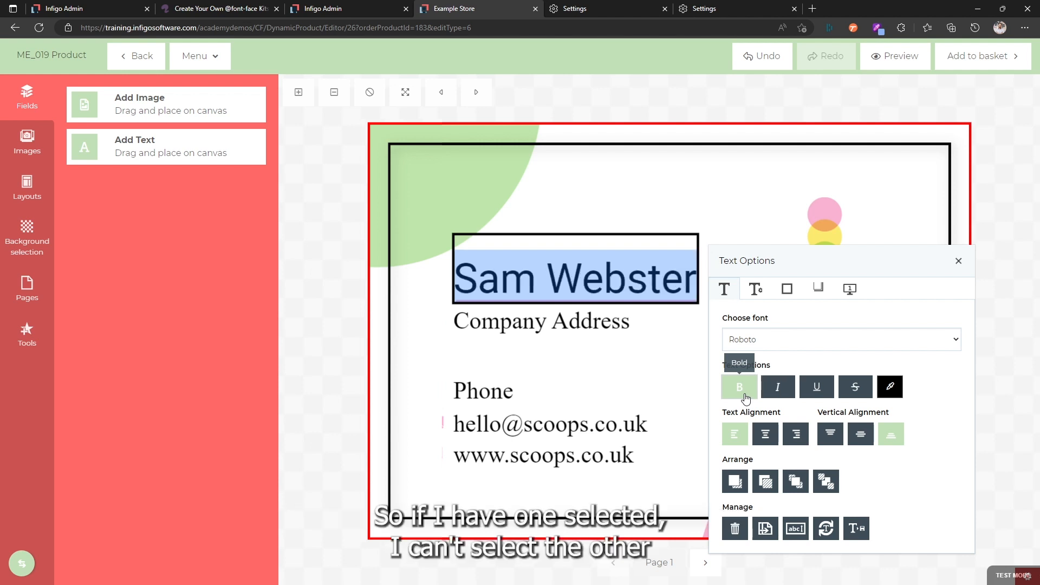
{"action": "left_click", "coordinate": [745, 395]}
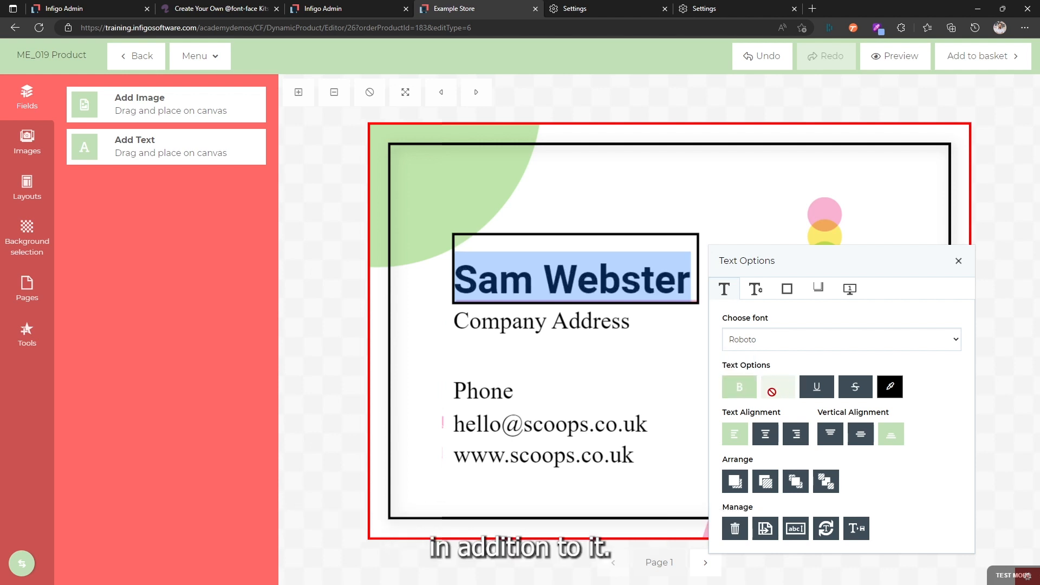
{"action": "left_click", "coordinate": [743, 393]}
{"action": "left_click", "coordinate": [776, 395]}
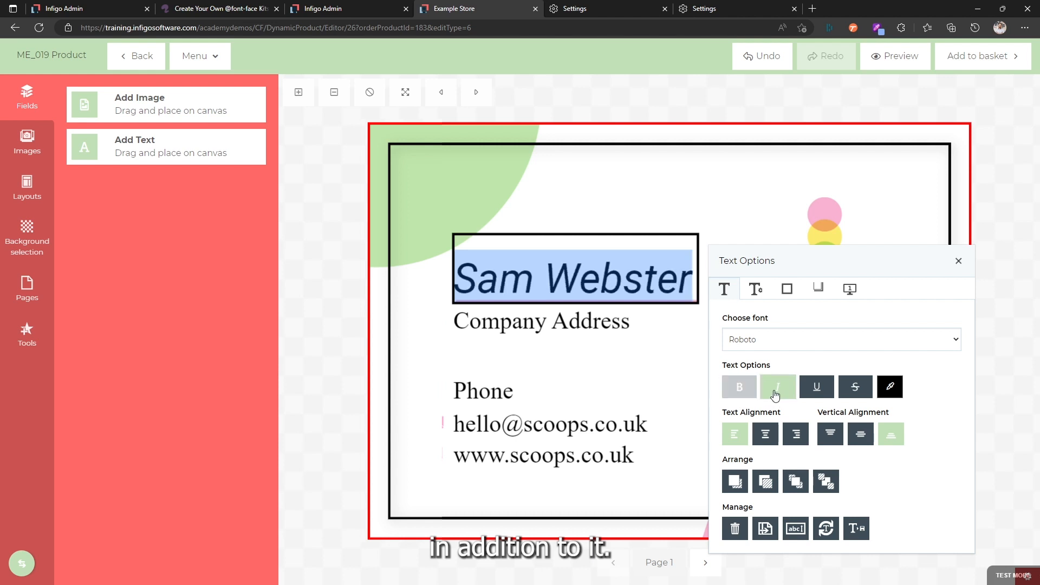
{"action": "left_click", "coordinate": [776, 394]}
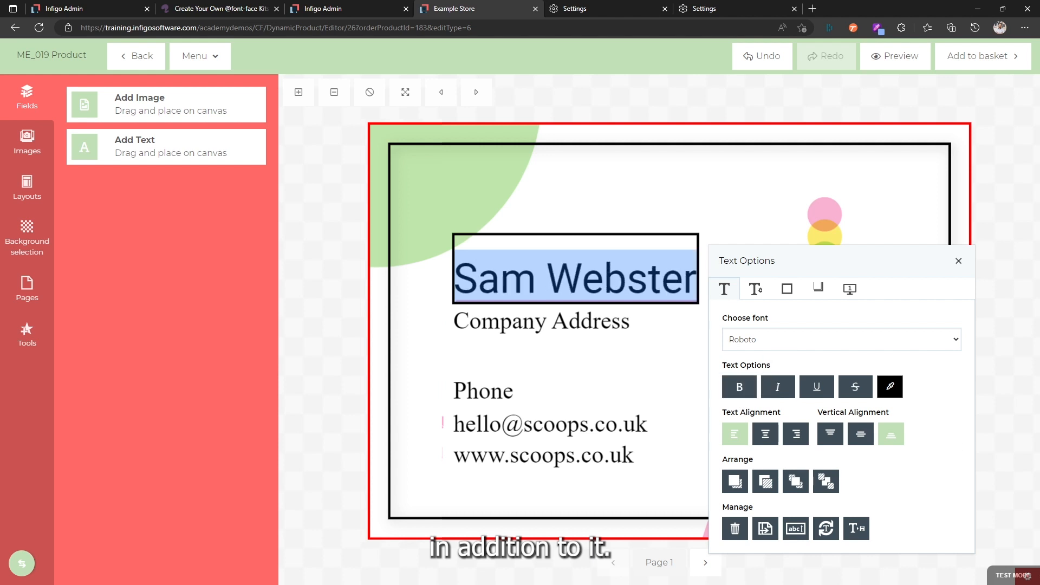